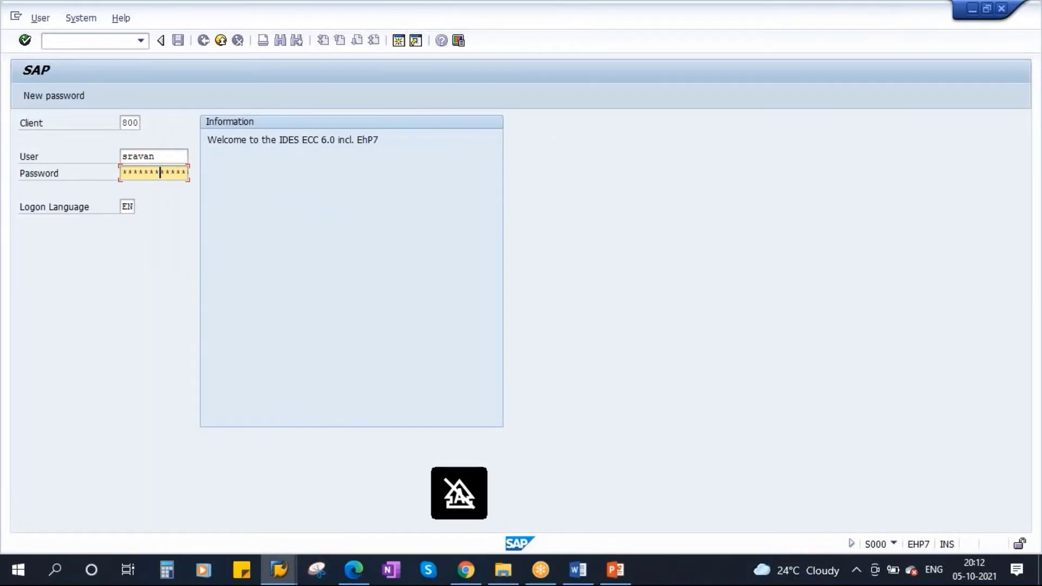
Log on to client 800, open transaction ME23N and display the purchase order history of the Citric Acid item.
{"action": "key", "text": "Return"}
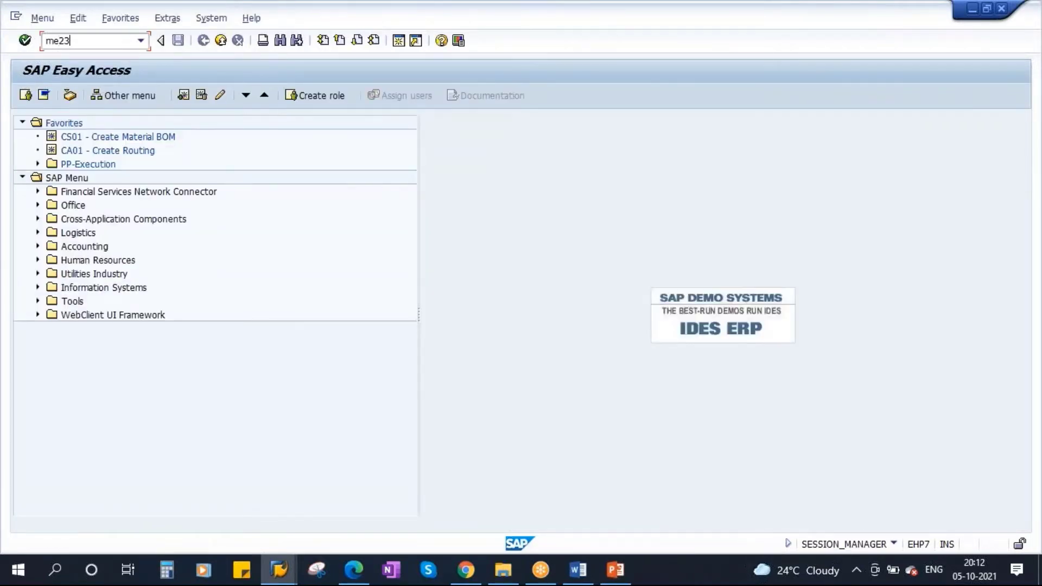
{"action": "key", "text": "Return"}
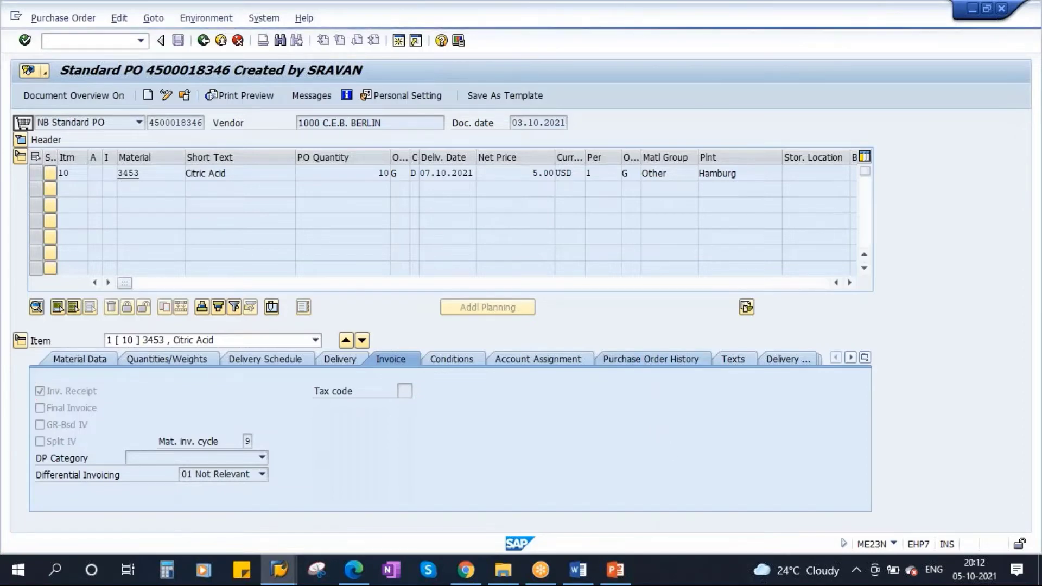
{"action": "left_click", "coordinate": [627, 359]}
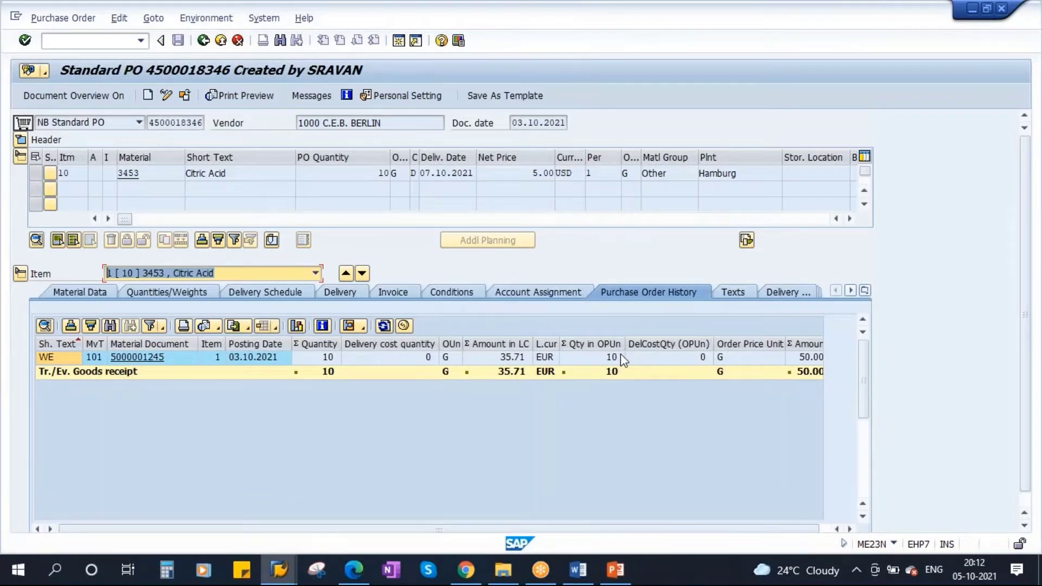
Copy the number of the displayed purchase order.
{"action": "double_click", "coordinate": [152, 124]}
{"action": "key", "text": "ctrl+c"}
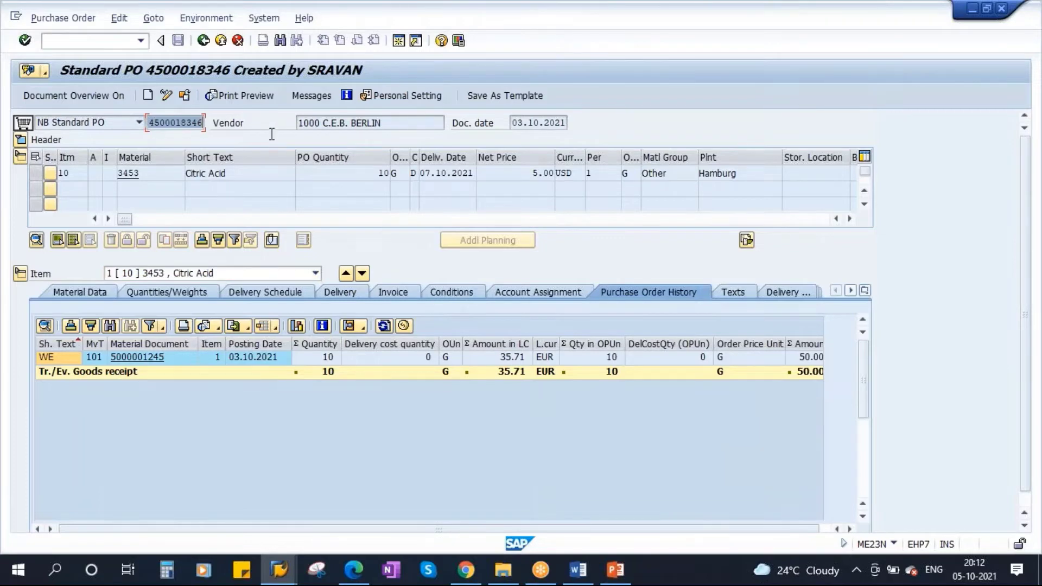
{"action": "left_click", "coordinate": [272, 134]}
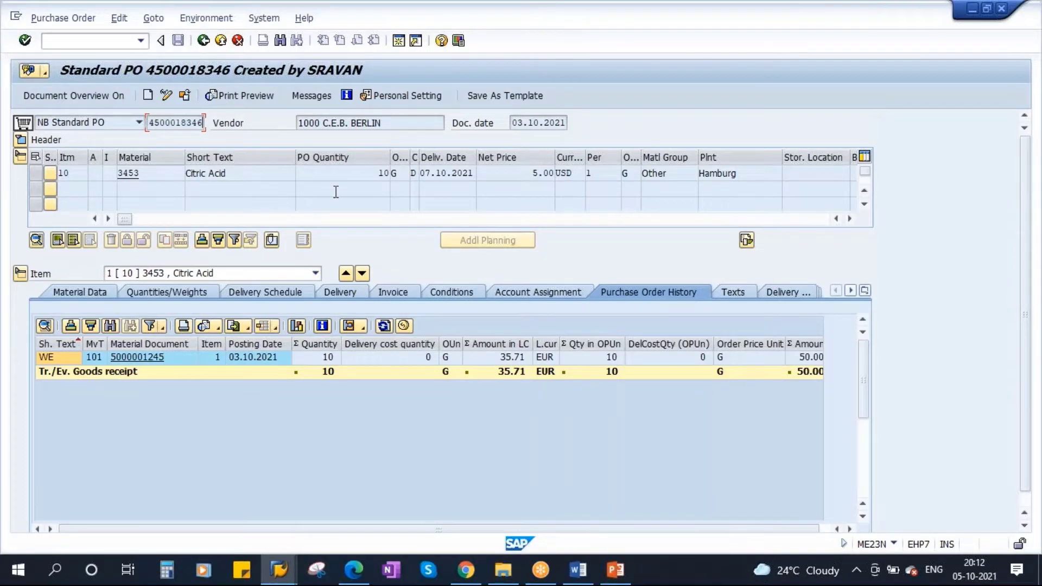
Open transaction ME21N and adopt the copied purchase order as the purchasing document reference in the first item row.
{"action": "left_click", "coordinate": [203, 41]}
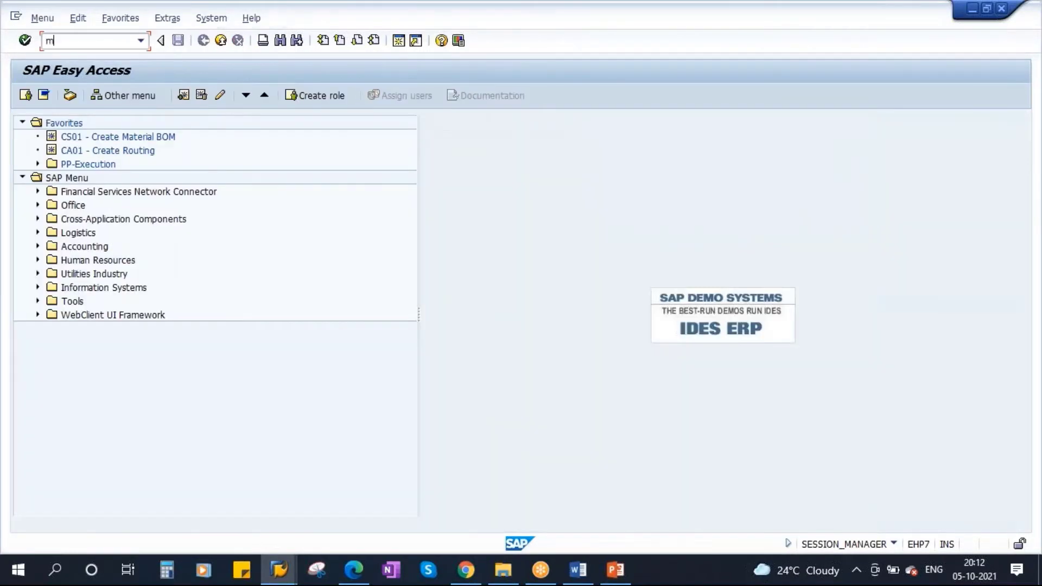
{"action": "key", "text": "Return"}
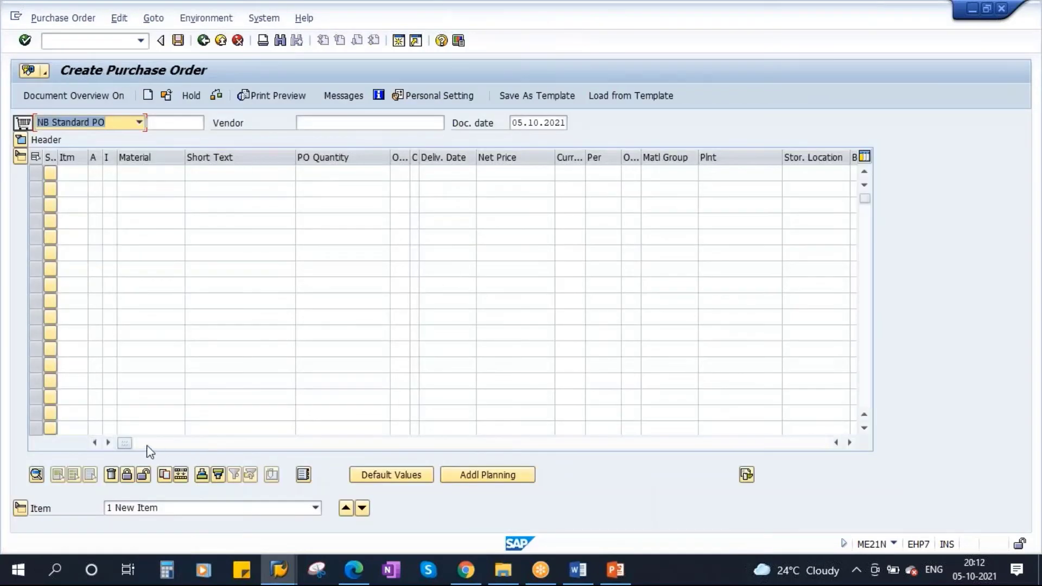
{"action": "left_click_drag", "start_coordinate": [129, 442], "coordinate": [487, 455]}
{"action": "left_click", "coordinate": [589, 175]}
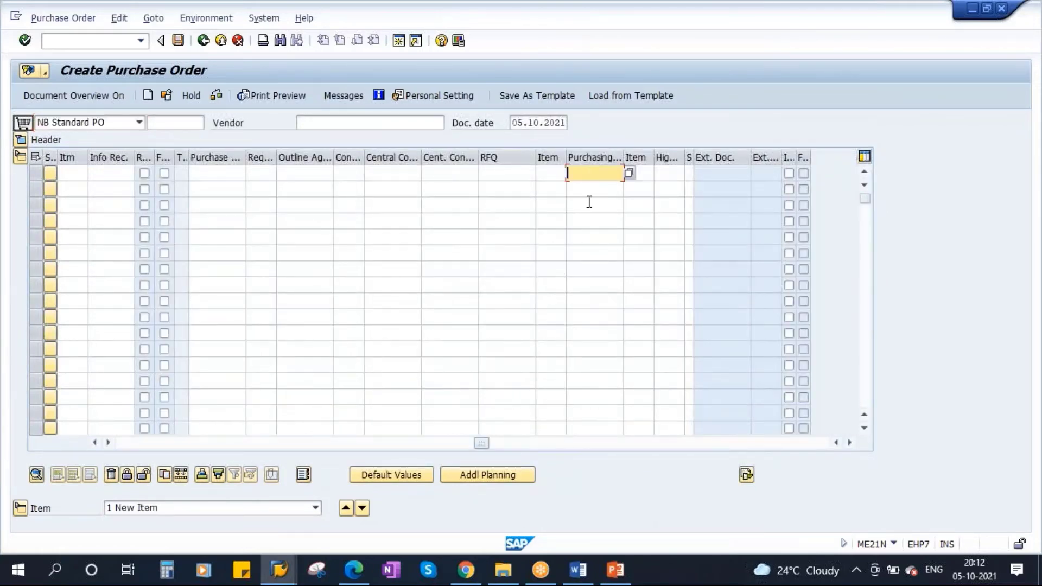
{"action": "key", "text": "ctrl+v"}
{"action": "key", "text": "Return"}
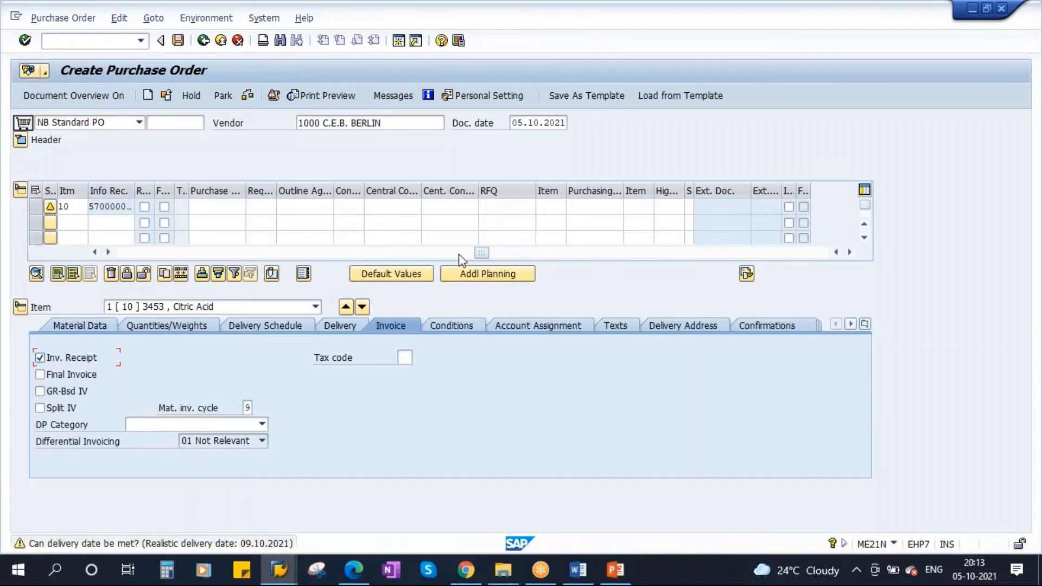
Set the Citric Acid item's delivery date to 05.10.2021 and save the new purchase order.
{"action": "left_click_drag", "start_coordinate": [482, 253], "coordinate": [163, 223]}
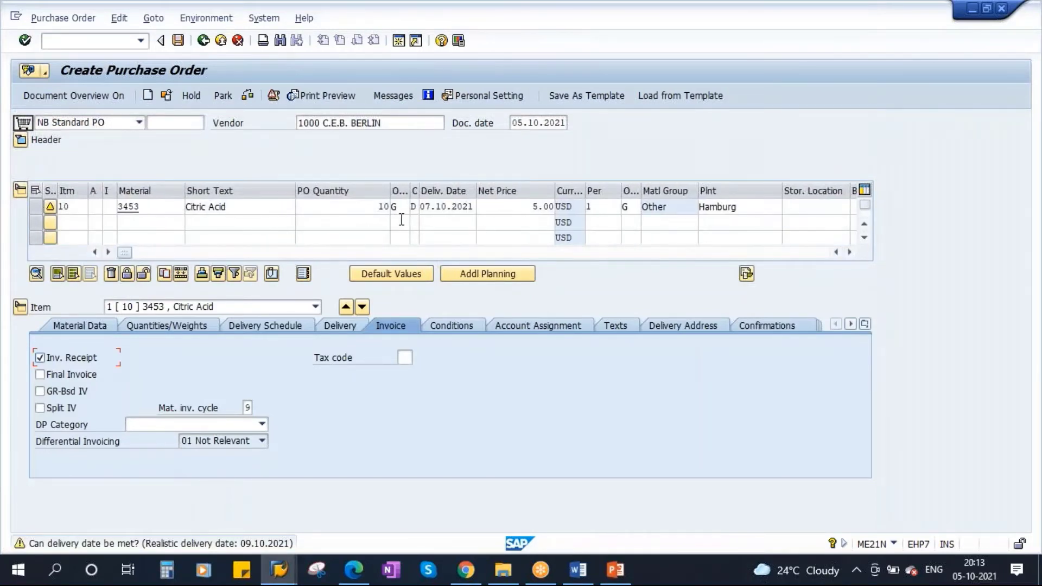
{"action": "double_click", "coordinate": [427, 212]}
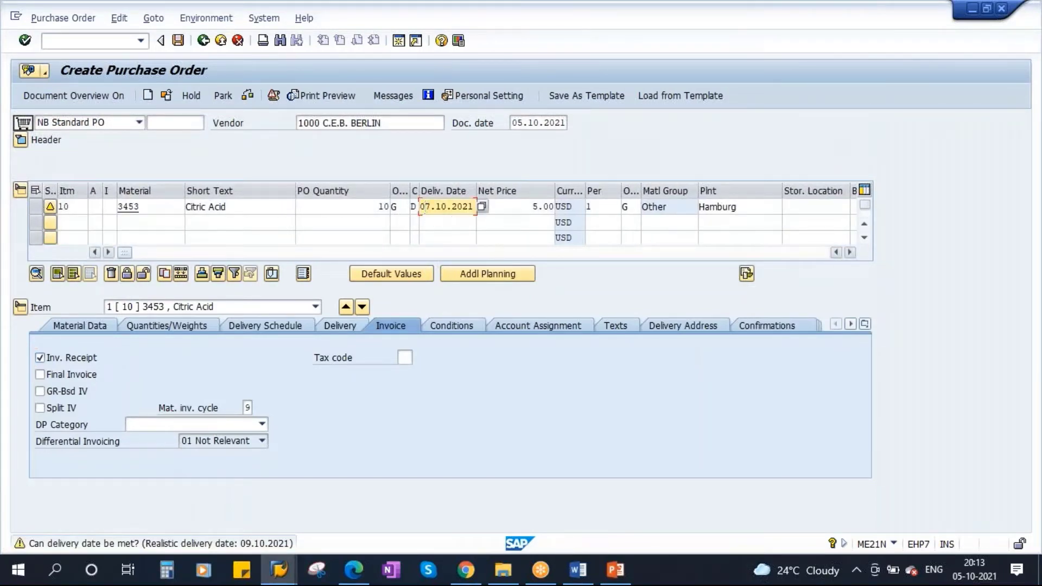
{"action": "type", "text": "05.10.2021"}
{"action": "key", "text": "Return"}
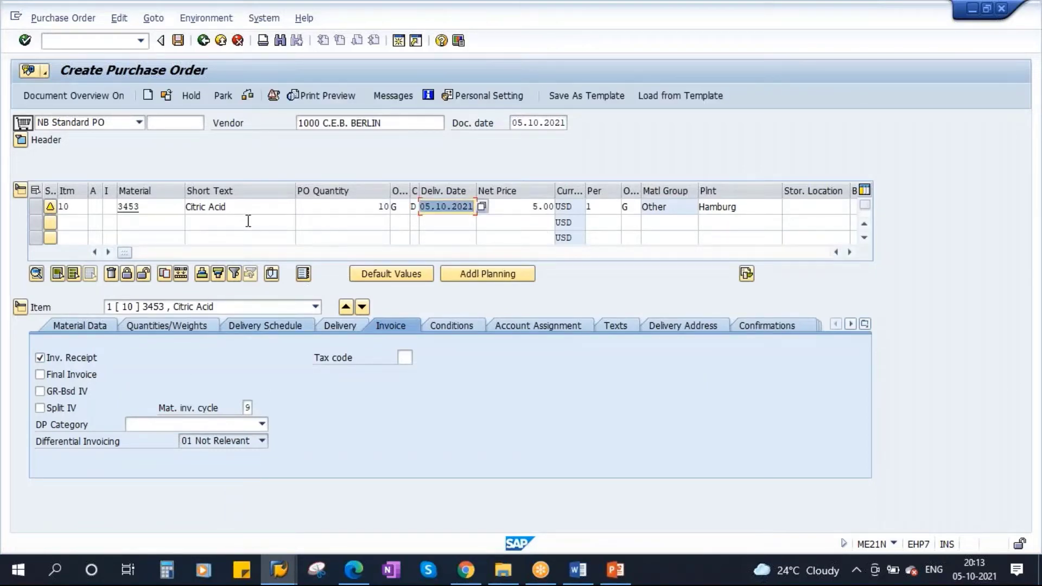
{"action": "left_click", "coordinate": [178, 40]}
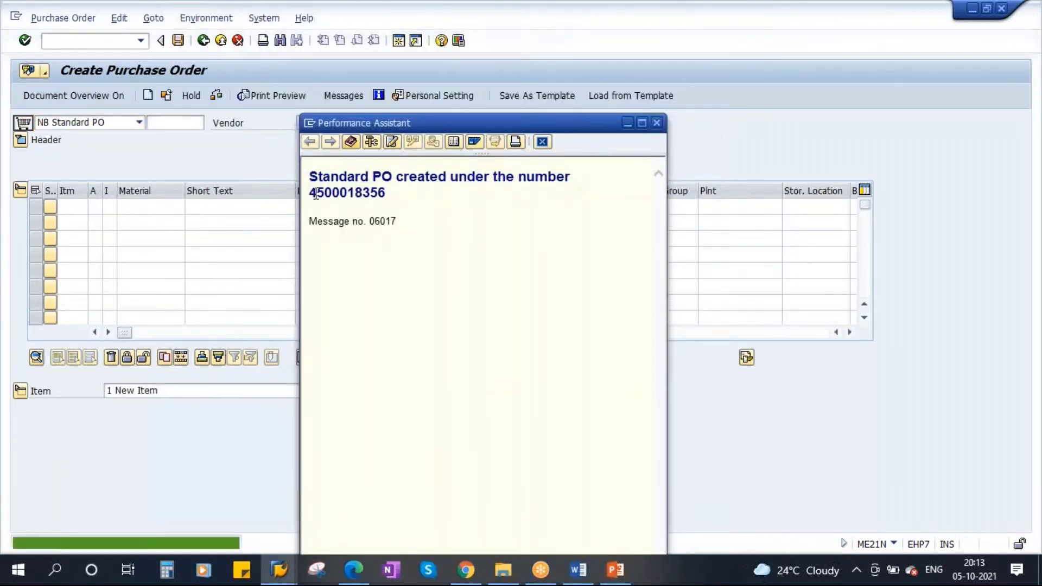
Copy the new purchase order number from the message details.
{"action": "left_click_drag", "start_coordinate": [314, 194], "coordinate": [396, 200]}
{"action": "left_click", "coordinate": [386, 204]}
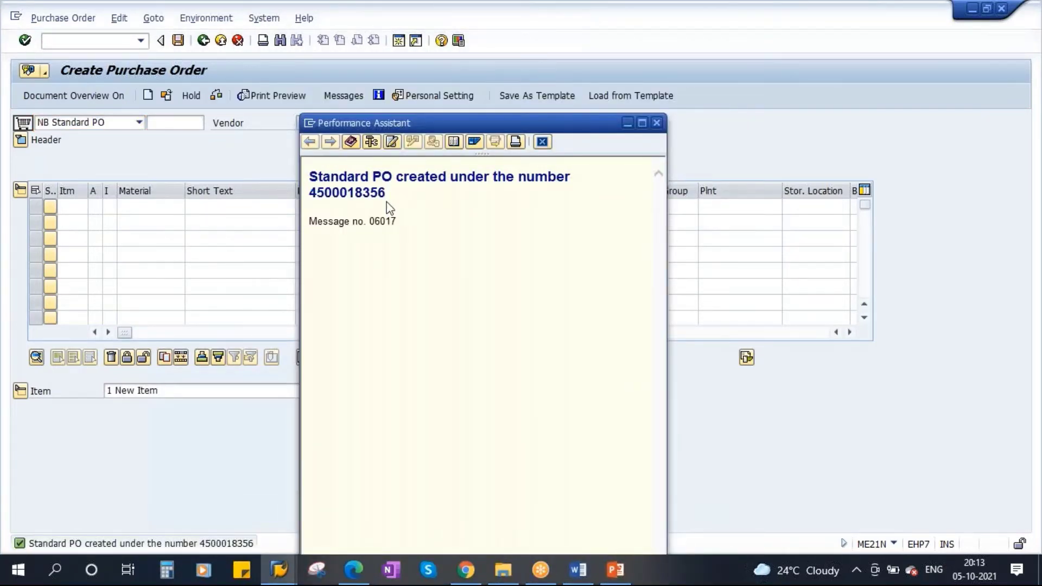
{"action": "left_click_drag", "start_coordinate": [311, 193], "coordinate": [404, 195]}
{"action": "key", "text": "ctrl+c"}
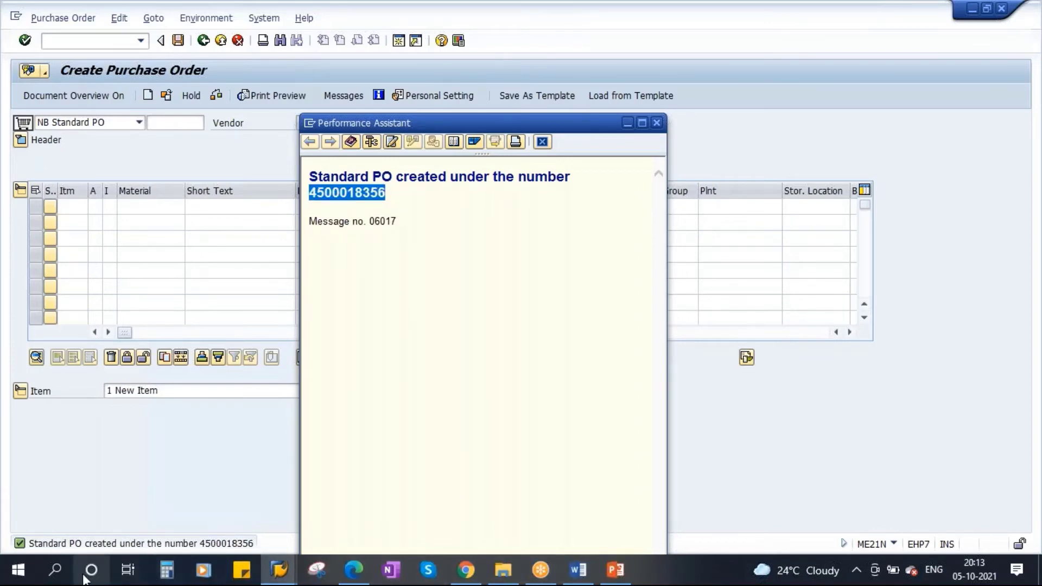
Open Notepad and paste the copied purchase order number into a blank note.
{"action": "left_click", "coordinate": [55, 570]}
{"action": "type", "text": "n"}
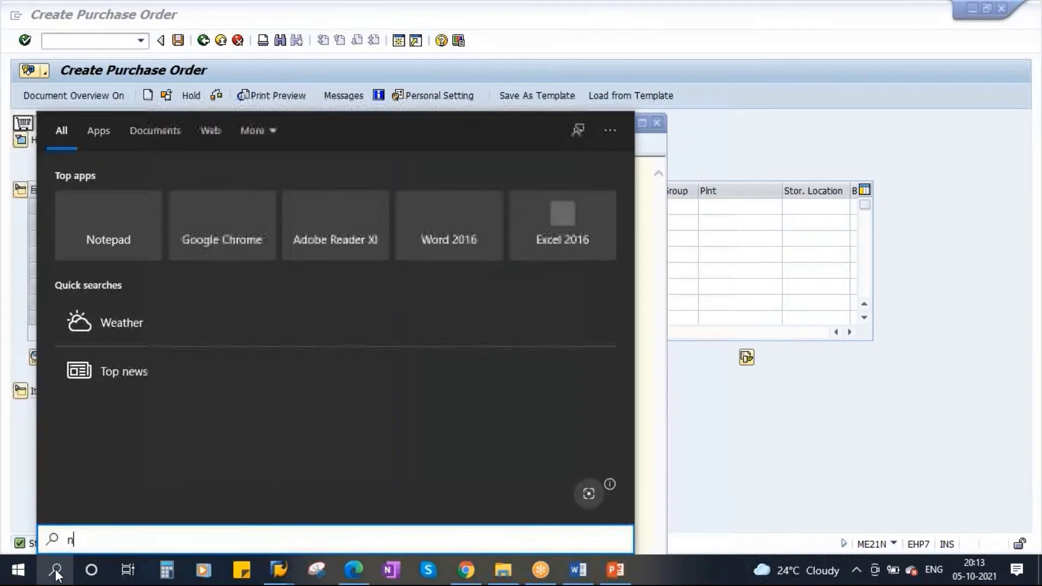
{"action": "type", "text": "otepad"}
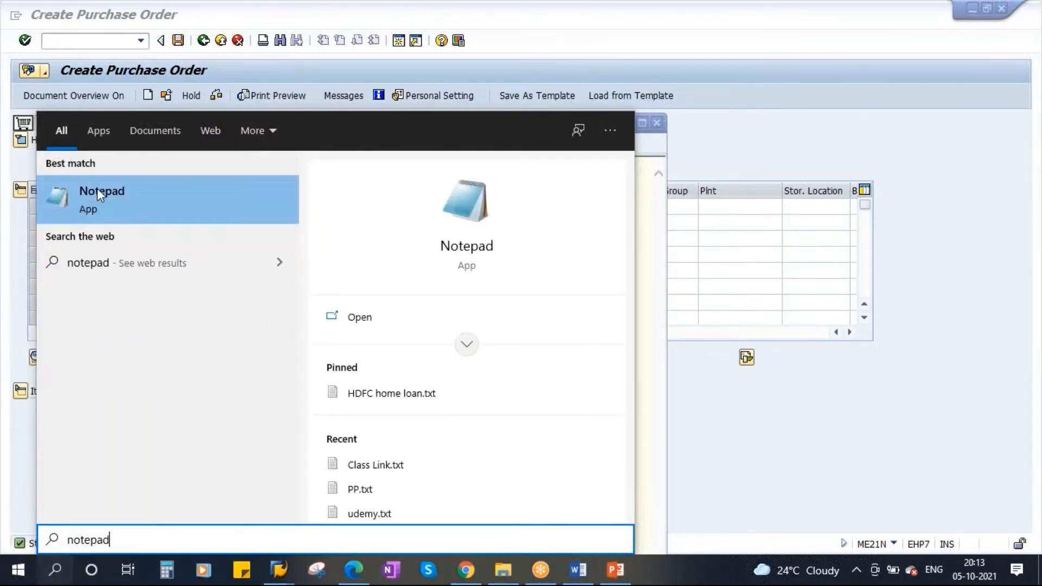
{"action": "left_click", "coordinate": [96, 190]}
{"action": "key", "text": "ctrl+v"}
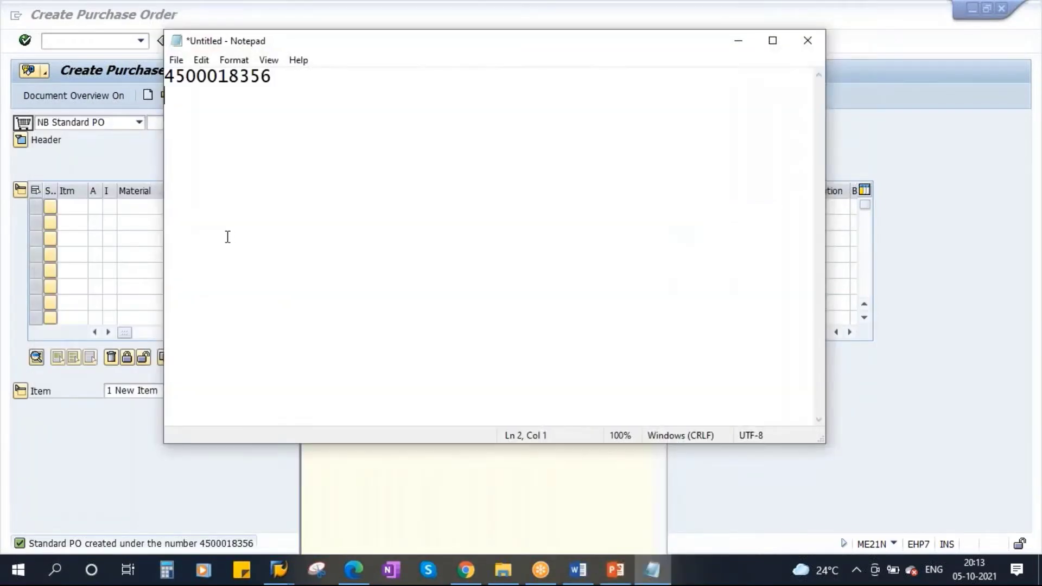
Label the noted number "PO :" and add a "GR :" line below it.
{"action": "left_click", "coordinate": [167, 78]}
{"action": "key", "text": "Caps_Lock"}
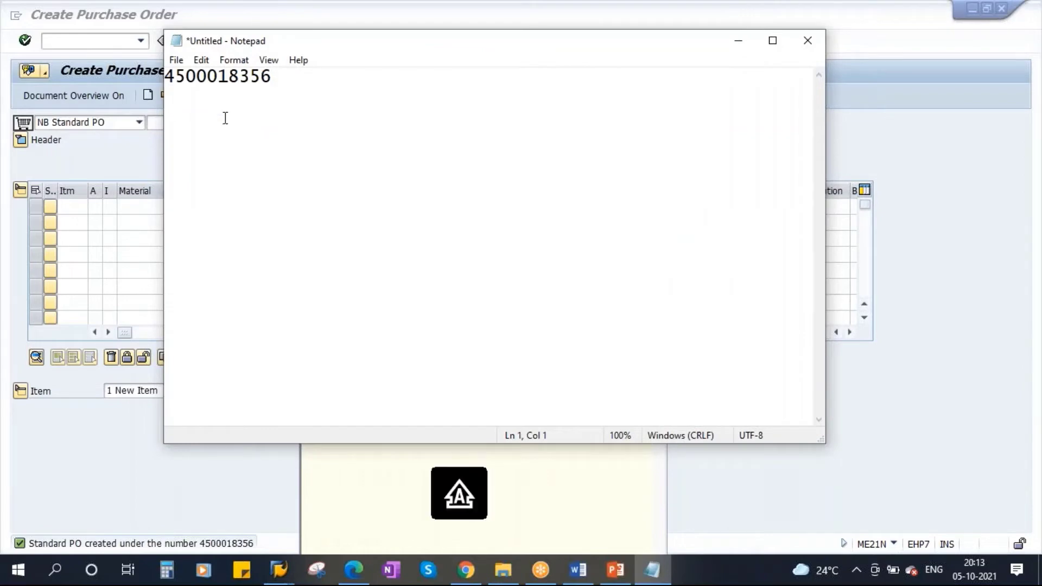
{"action": "type", "text": "PO :"}
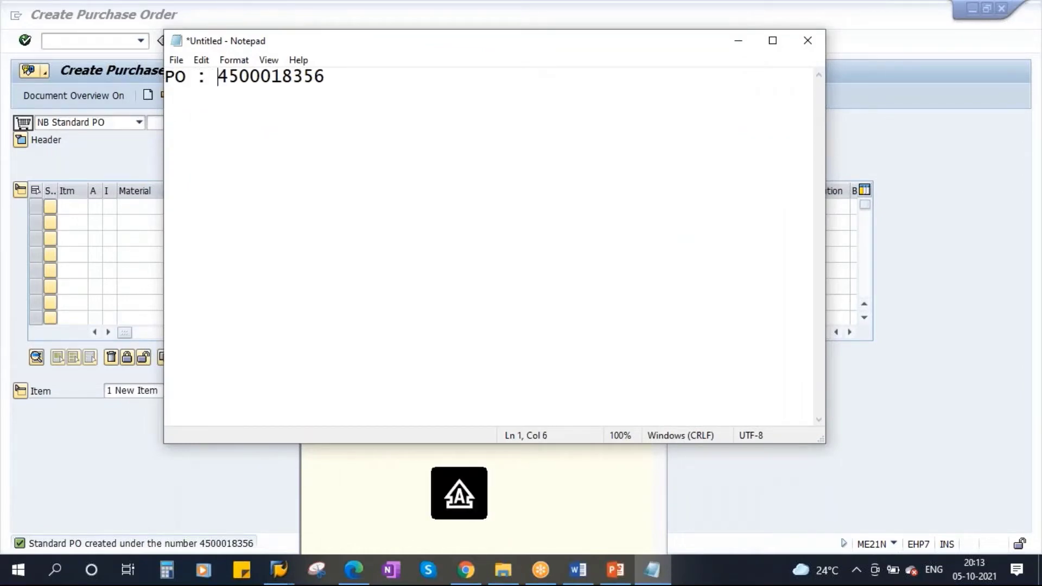
{"action": "left_click", "coordinate": [341, 77]}
{"action": "key", "text": "Return"}
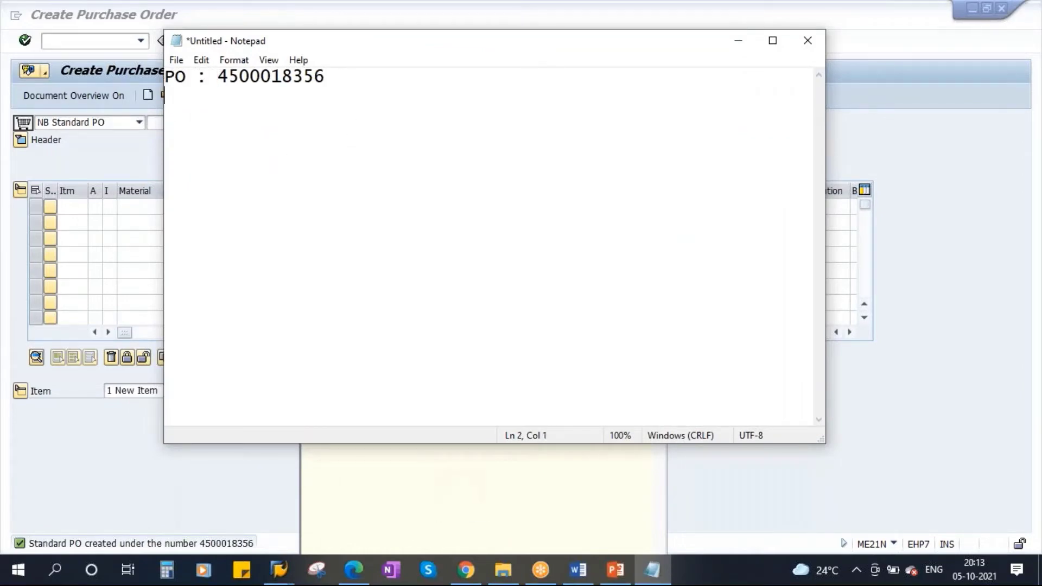
{"action": "key", "text": "Caps_Lock"}
{"action": "type", "text": "GR"}
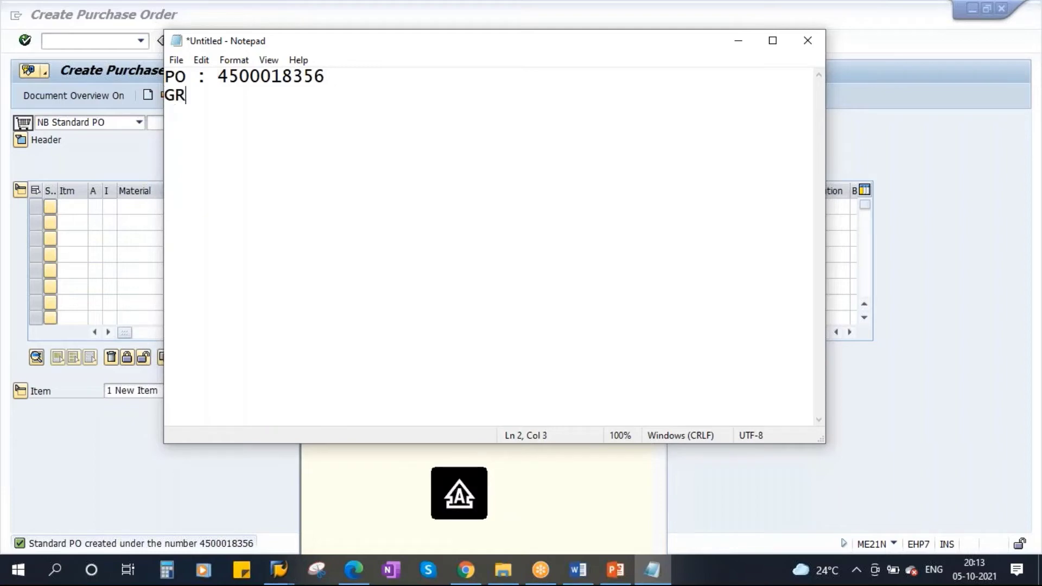
{"action": "type", "text": ":"}
{"action": "key", "text": "Left"}
{"action": "key", "text": "Left"}
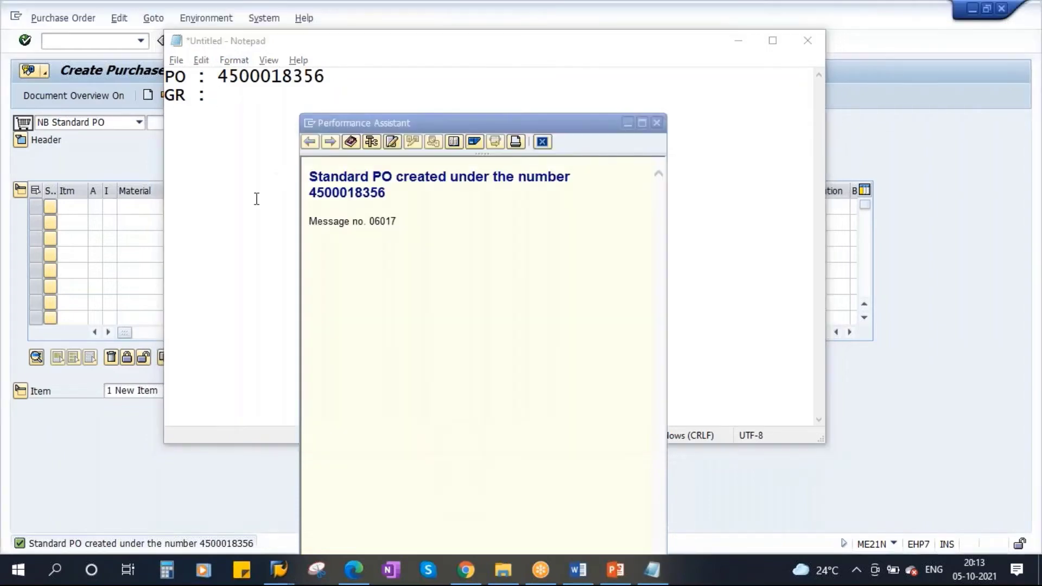
Copy the new purchase order number again and close the message details in SAP.
{"action": "double_click", "coordinate": [373, 196]}
{"action": "key", "text": "ctrl+c"}
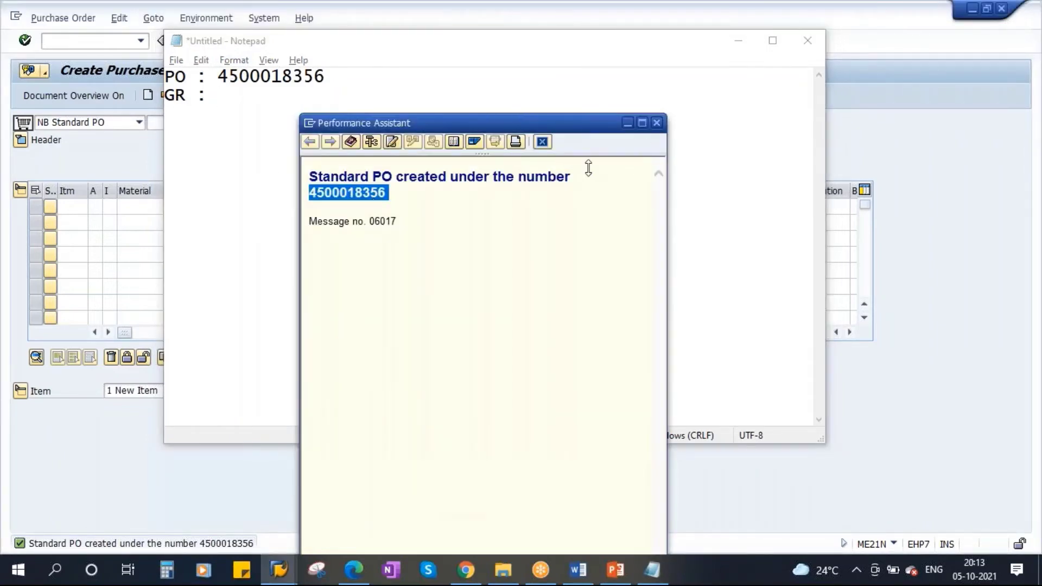
{"action": "left_click", "coordinate": [657, 123]}
{"action": "left_click_drag", "start_coordinate": [218, 75], "coordinate": [327, 76]}
{"action": "left_click_drag", "start_coordinate": [312, 41], "coordinate": [307, 132]}
Open transaction MIGO and load the copied purchase order number for a goods receipt.
{"action": "left_click", "coordinate": [204, 40]}
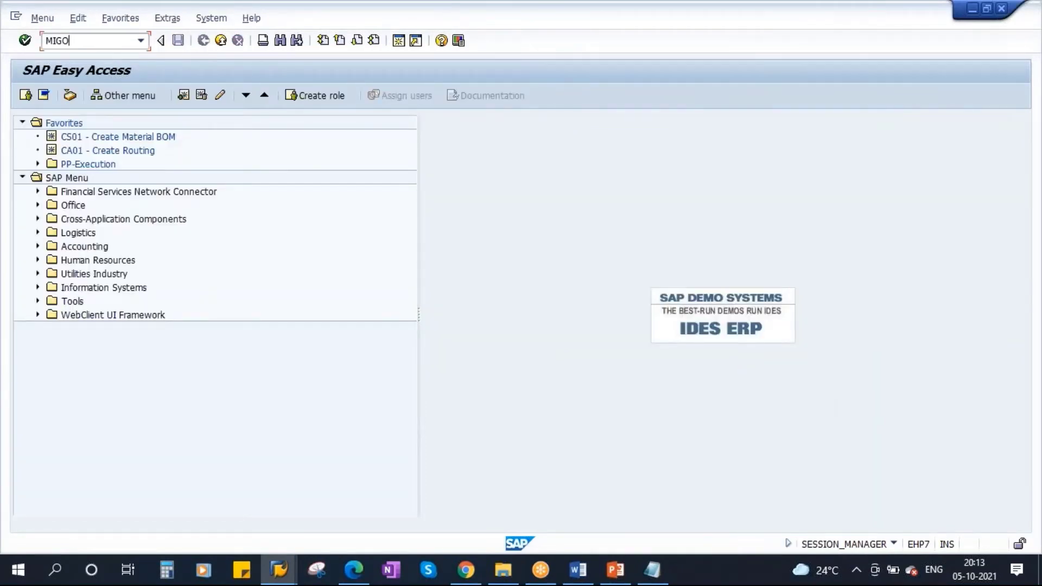
{"action": "type", "text": "MIGO"}
{"action": "key", "text": "Return"}
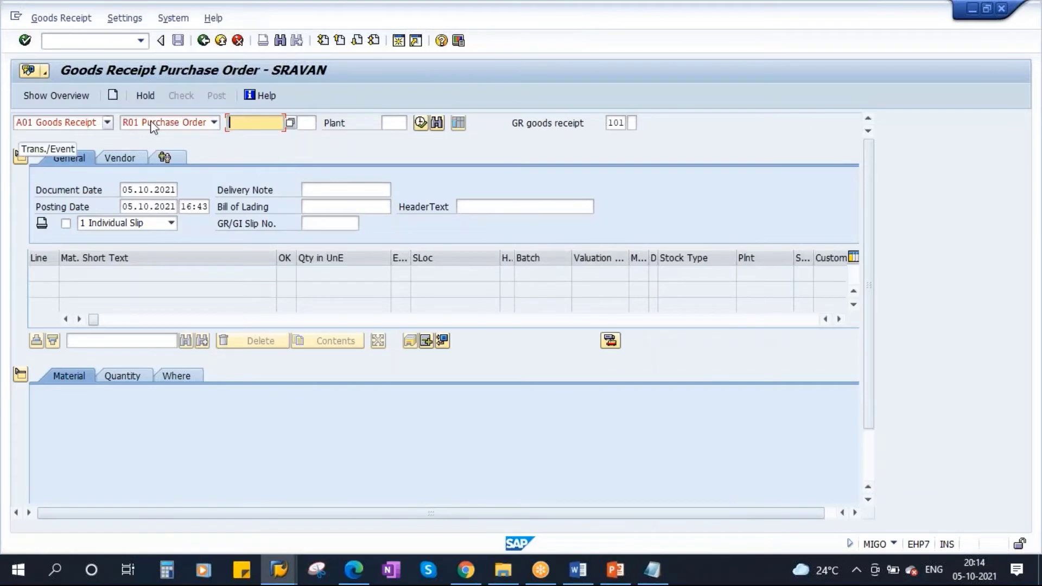
{"action": "key", "text": "ctrl+v"}
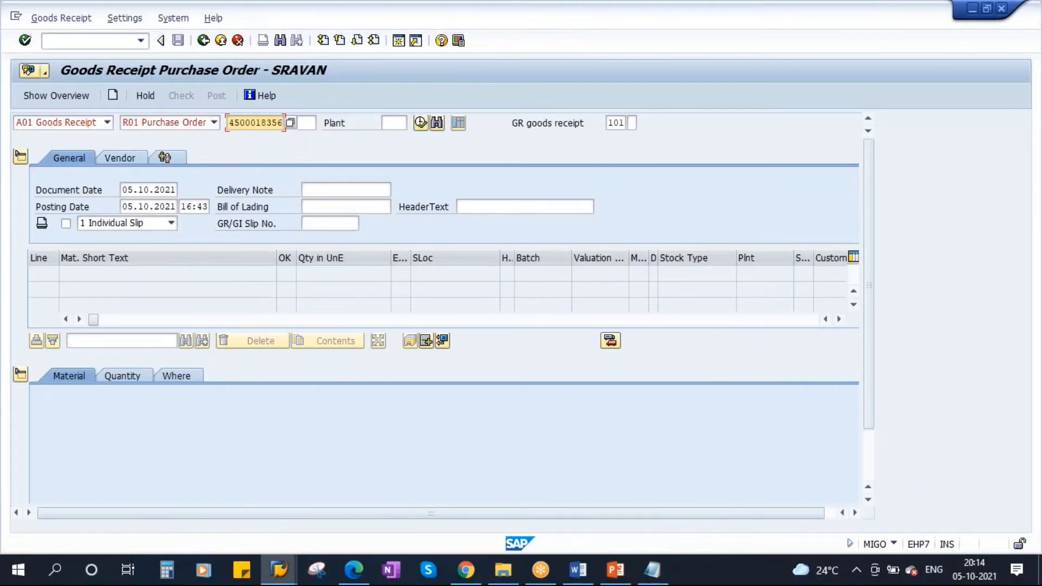
{"action": "key", "text": "Return"}
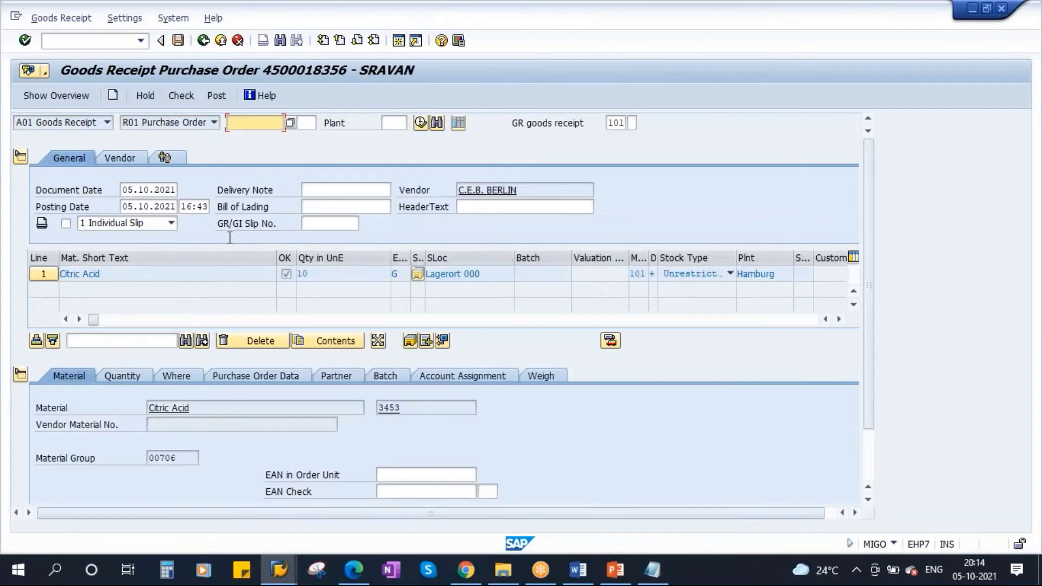
Review the Citric Acid item's quantity, storage location, purchase order data, partner and batch details.
{"action": "left_click", "coordinate": [124, 375]}
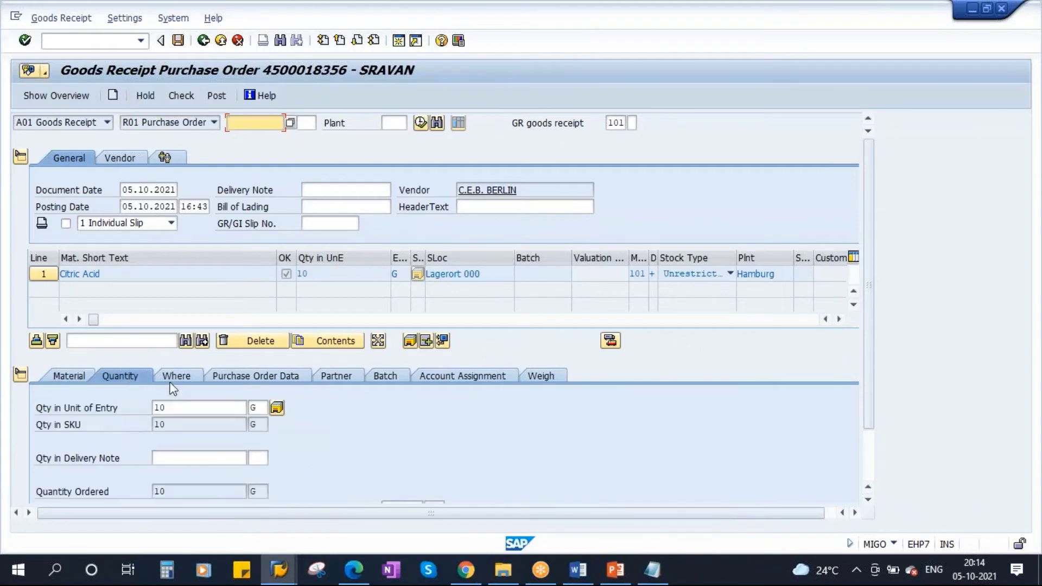
{"action": "left_click", "coordinate": [182, 379]}
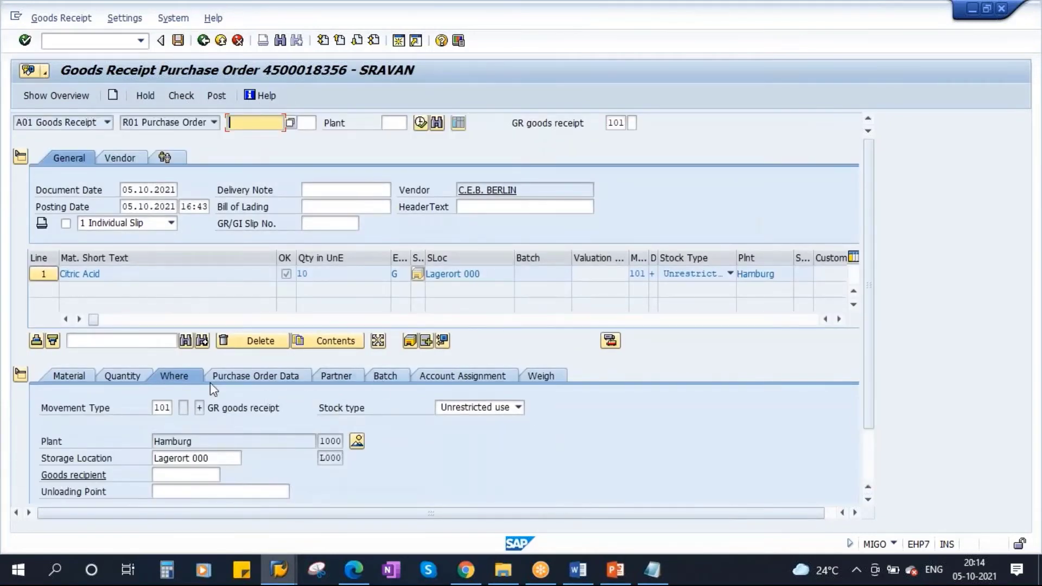
{"action": "left_click", "coordinate": [251, 378]}
{"action": "left_click", "coordinate": [342, 379]}
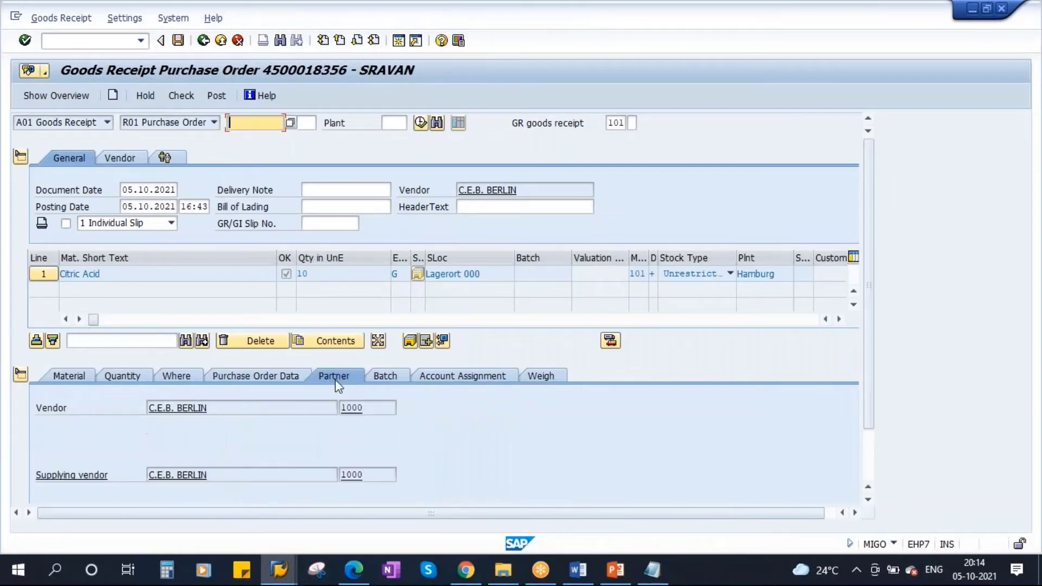
{"action": "left_click", "coordinate": [384, 376]}
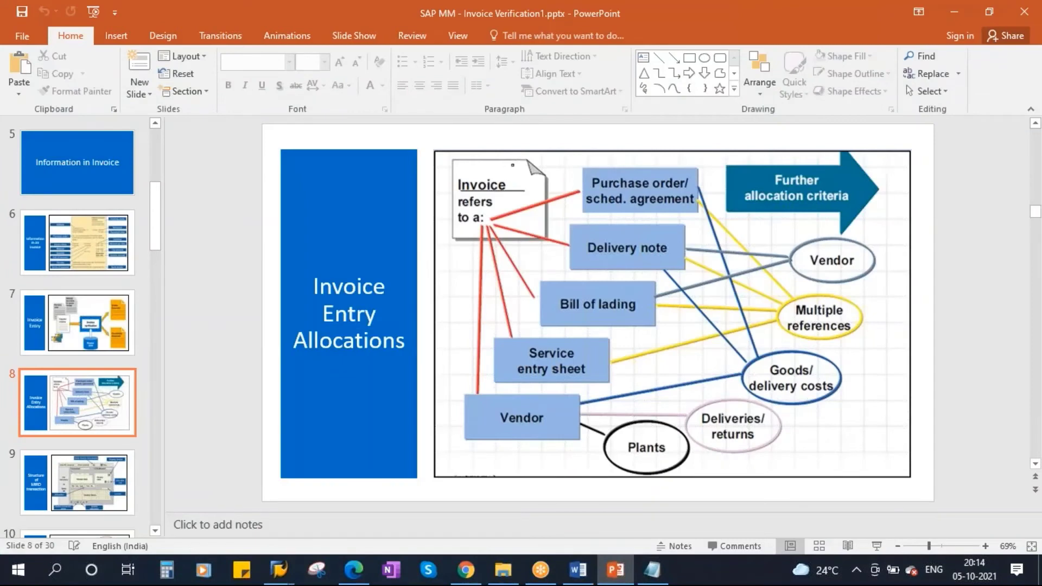
Set the goods receipt's delivery note to MMTRAINING123 and check the document.
{"action": "key", "text": "alt+Tab"}
{"action": "left_click", "coordinate": [323, 195]}
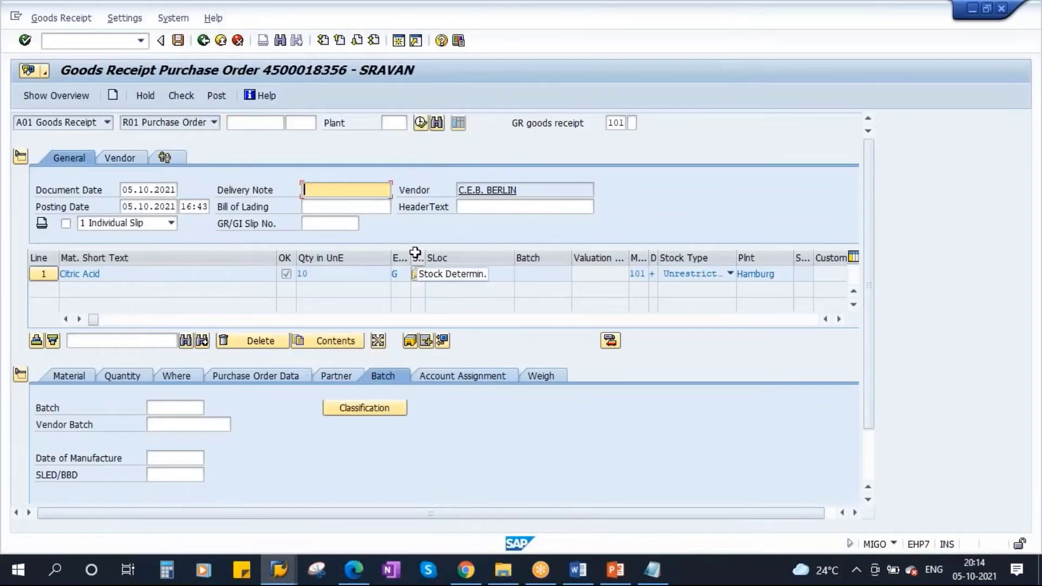
{"action": "type", "text": "MMTRAINING123"}
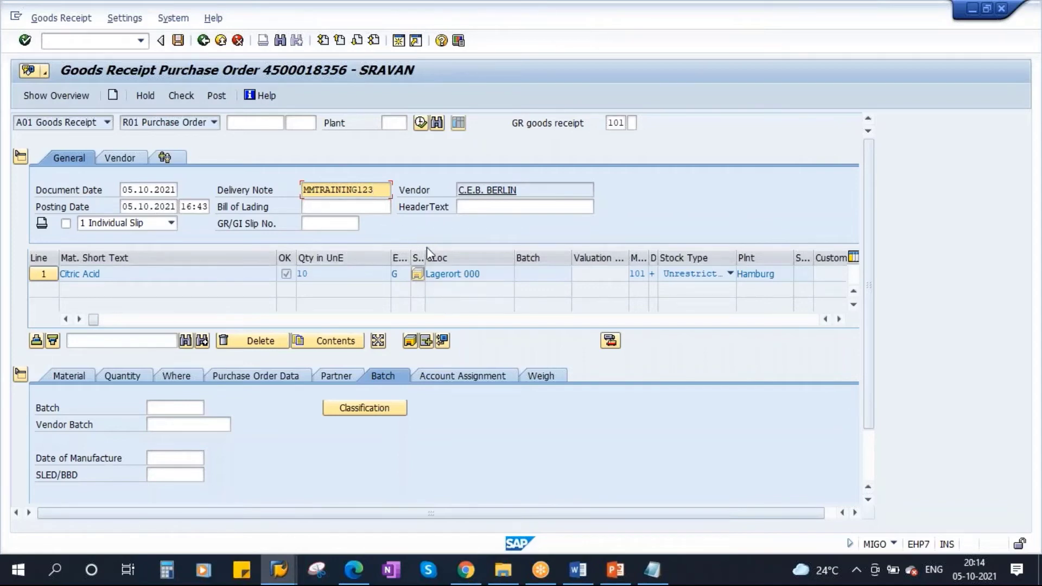
{"action": "left_click", "coordinate": [181, 98]}
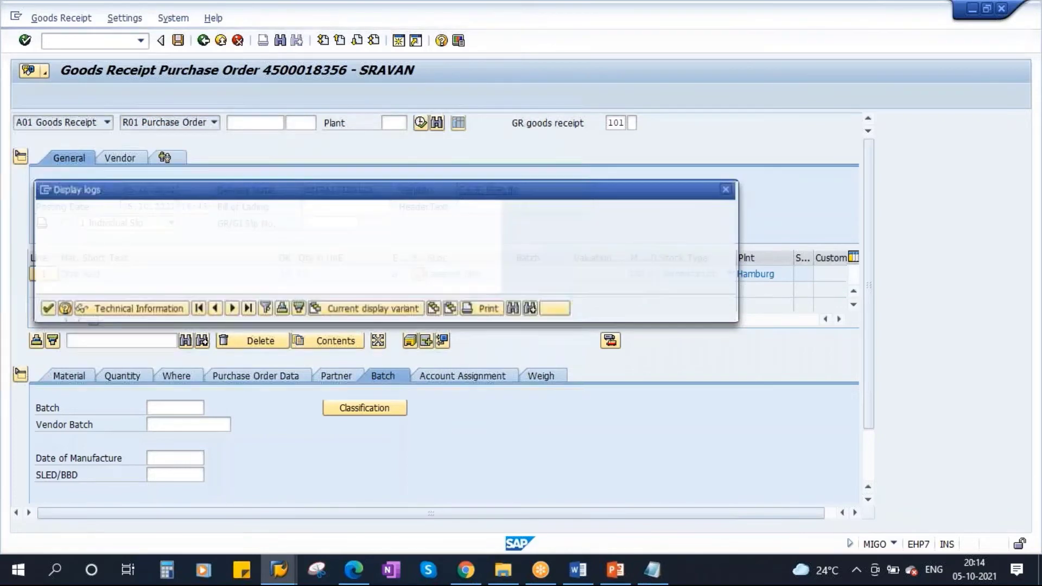
Set the batch's date of manufacture to 01.10.2021 and check the goods receipt.
{"action": "left_click", "coordinate": [48, 308]}
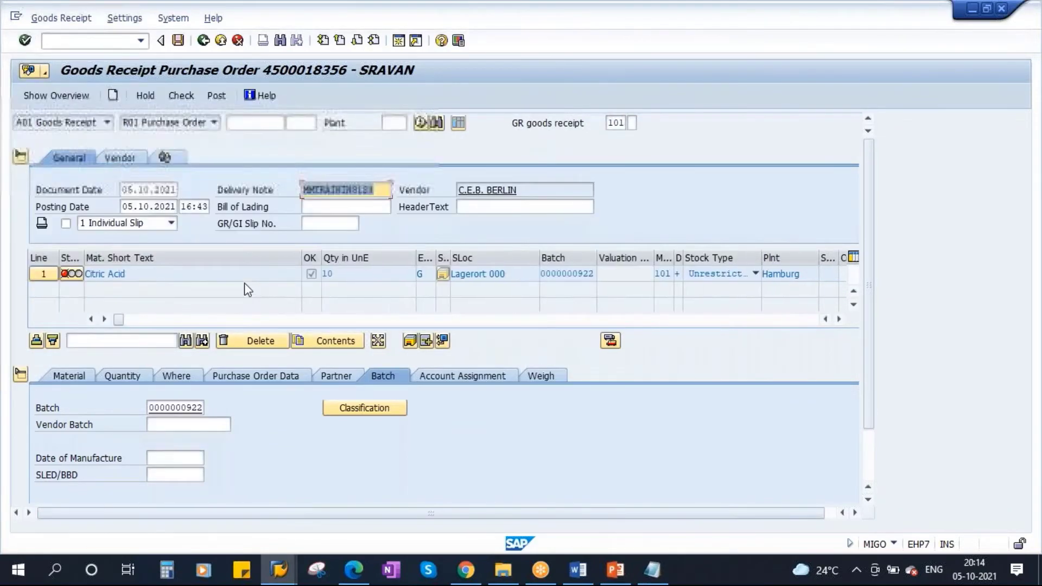
{"action": "left_click", "coordinate": [179, 458]}
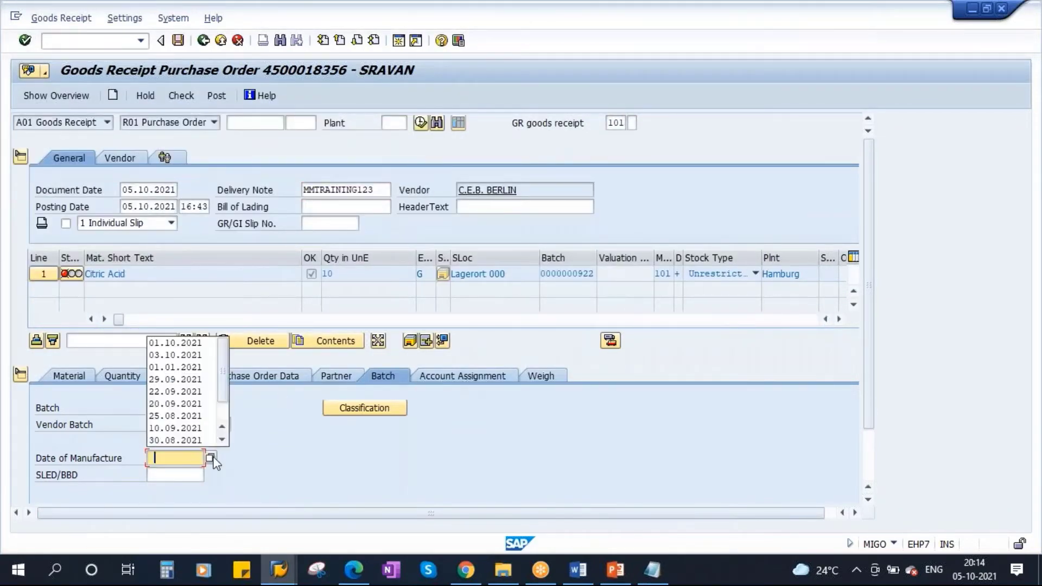
{"action": "left_click", "coordinate": [175, 343]}
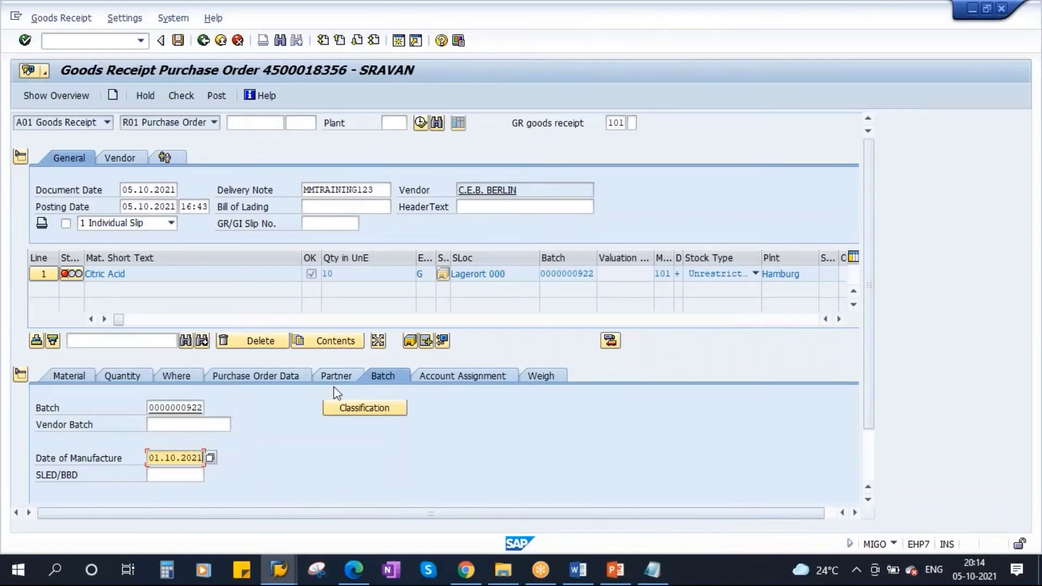
{"action": "left_click", "coordinate": [180, 96]}
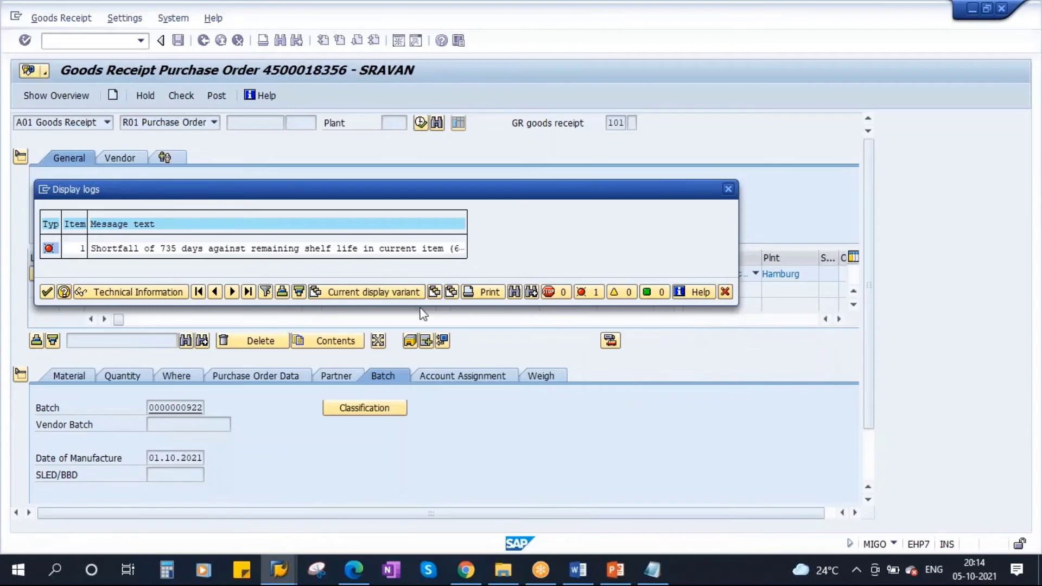
{"action": "key", "text": "Return"}
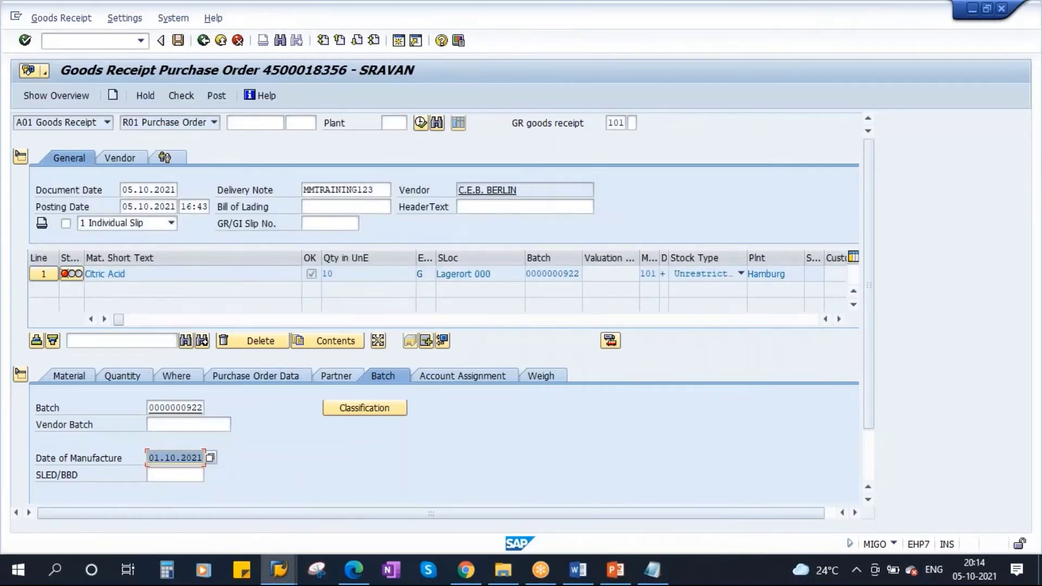
Look up the Citric Acid item's material number and open material 3453 for changing in transaction MM02.
{"action": "left_click", "coordinate": [70, 43]}
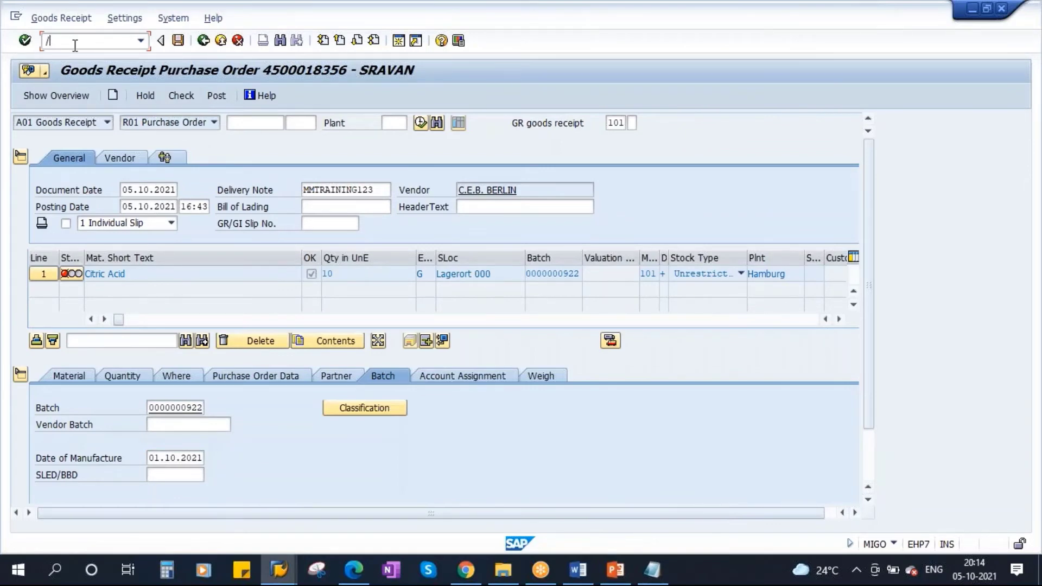
{"action": "left_click", "coordinate": [71, 376]}
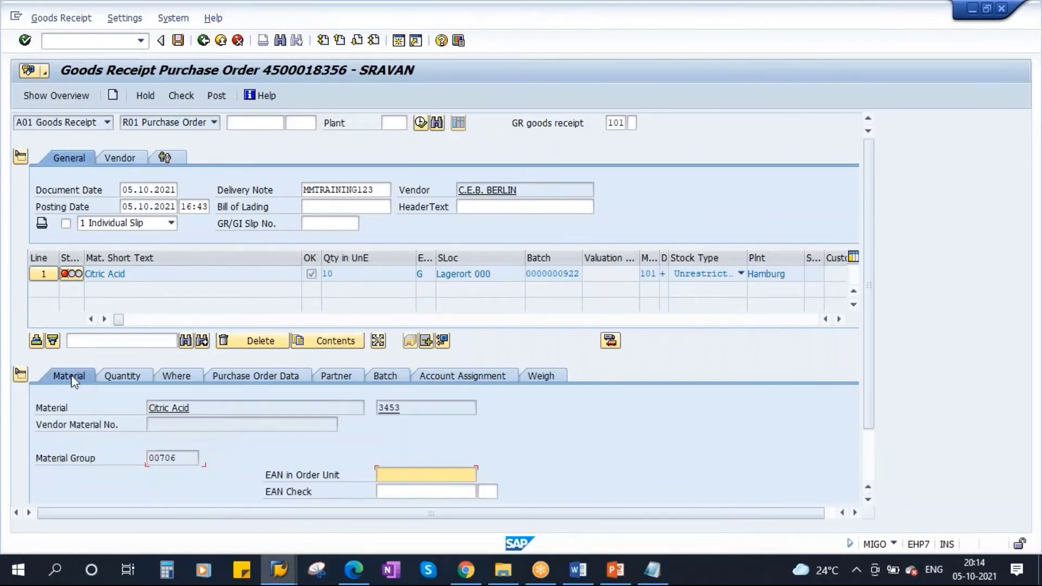
{"action": "left_click", "coordinate": [87, 44]}
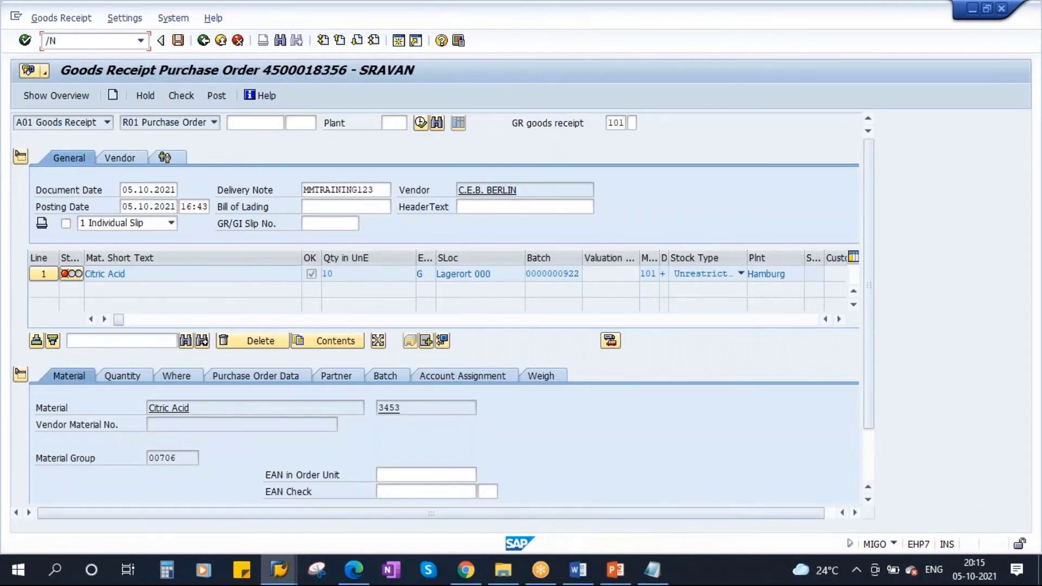
{"action": "type", "text": "/NMM02"}
{"action": "key", "text": "Return"}
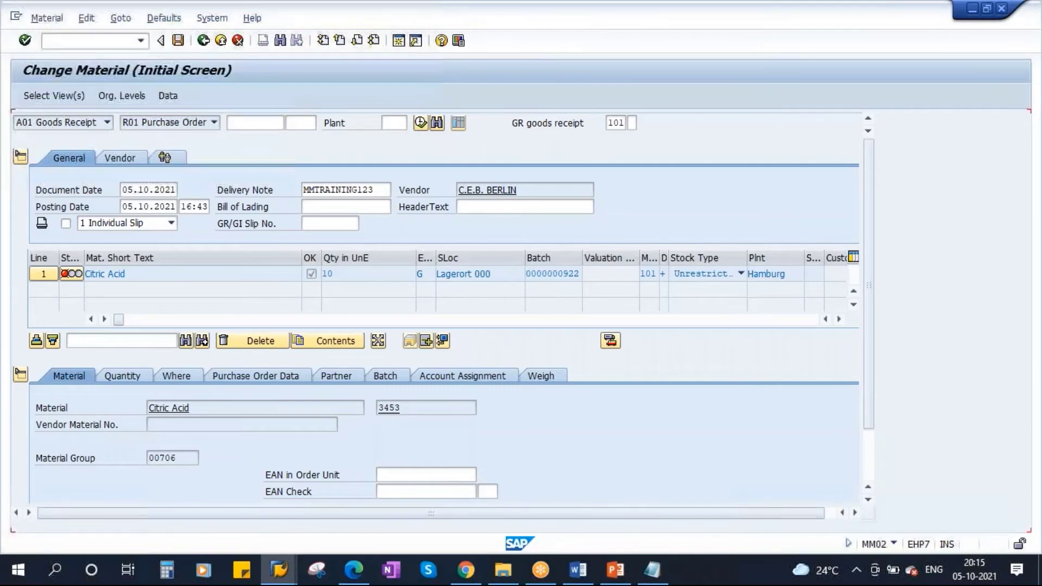
{"action": "type", "text": "3453"}
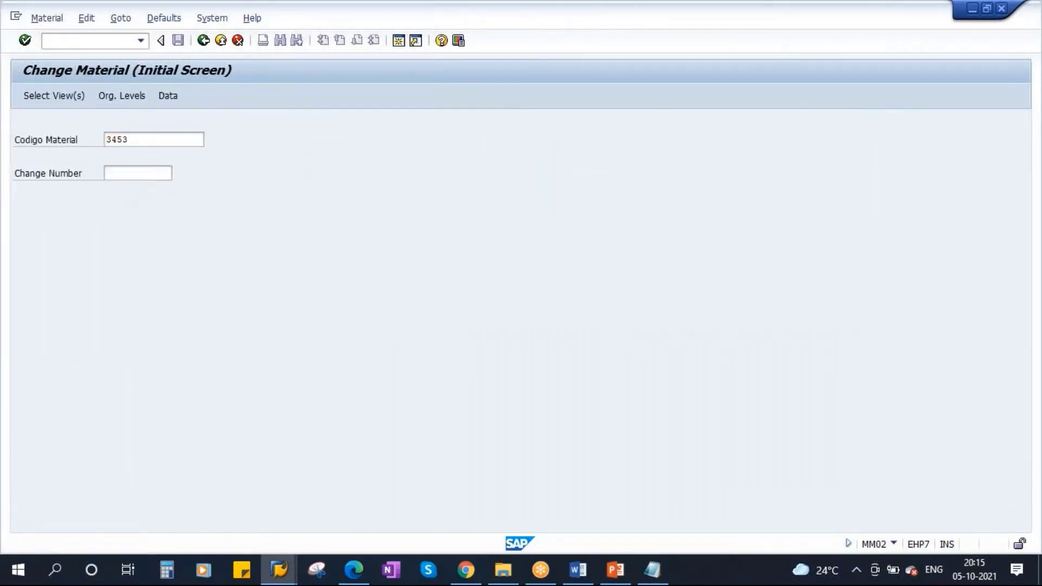
{"action": "key", "text": "Return"}
{"action": "key", "text": "Return"}
{"action": "key", "text": "Return"}
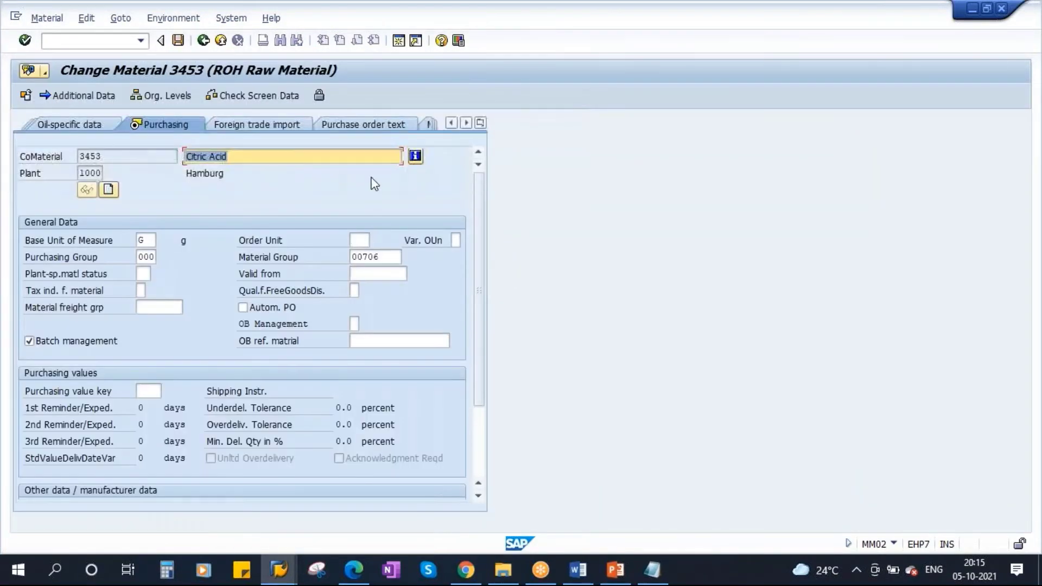
Clear the minimum remaining shelf life and the total shelf life in the material's Plant data / stor. 1 view.
{"action": "left_click", "coordinate": [481, 123]}
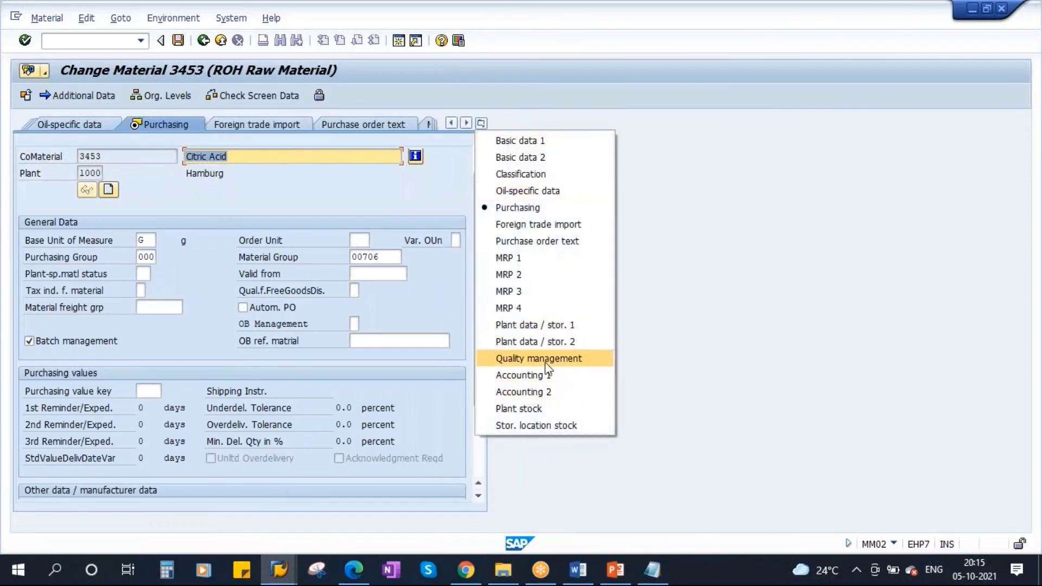
{"action": "left_click", "coordinate": [537, 359]}
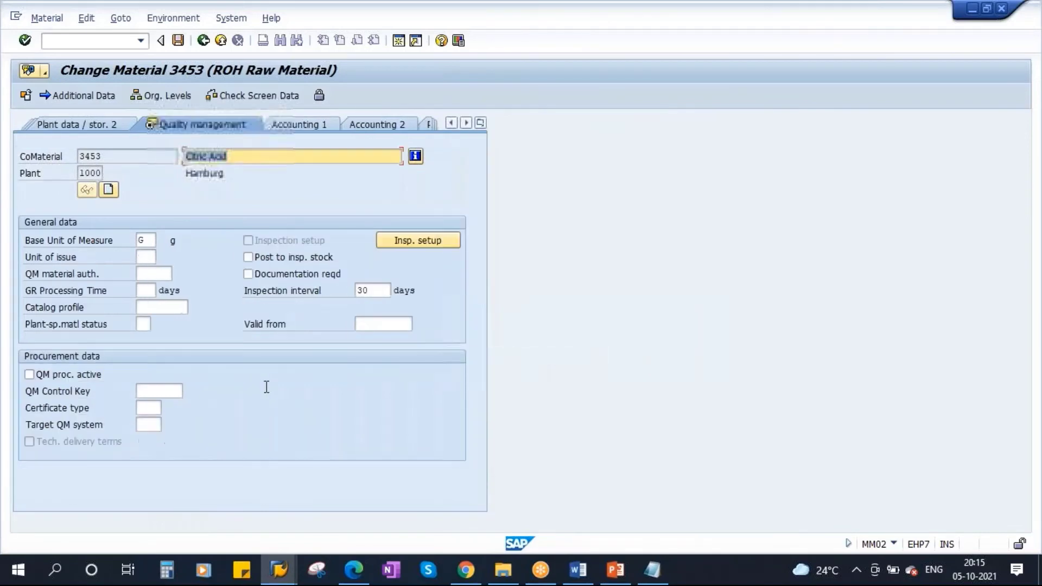
{"action": "left_click", "coordinate": [477, 124]}
{"action": "left_click", "coordinate": [538, 326]}
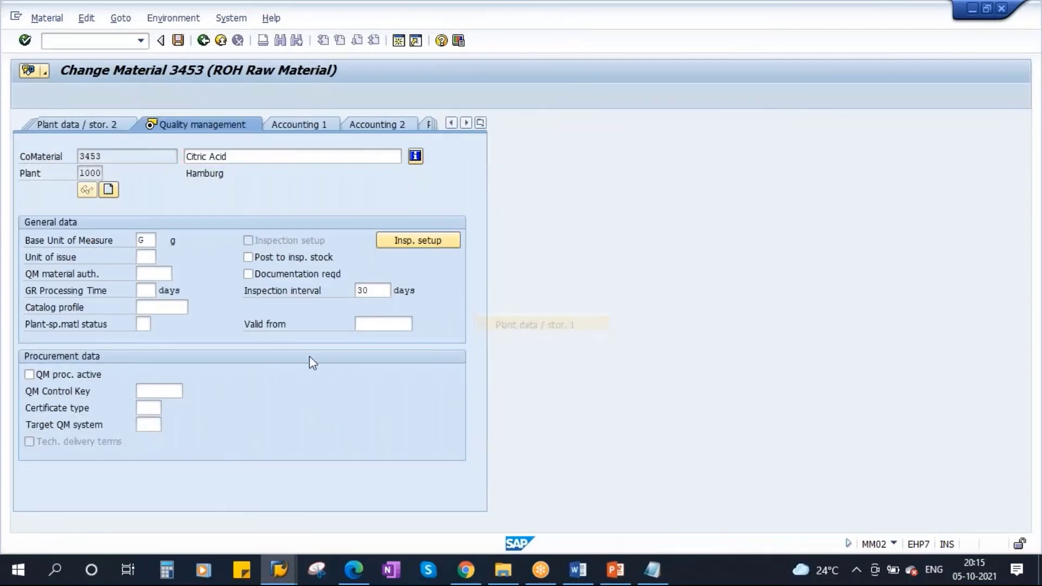
{"action": "left_click", "coordinate": [487, 243]}
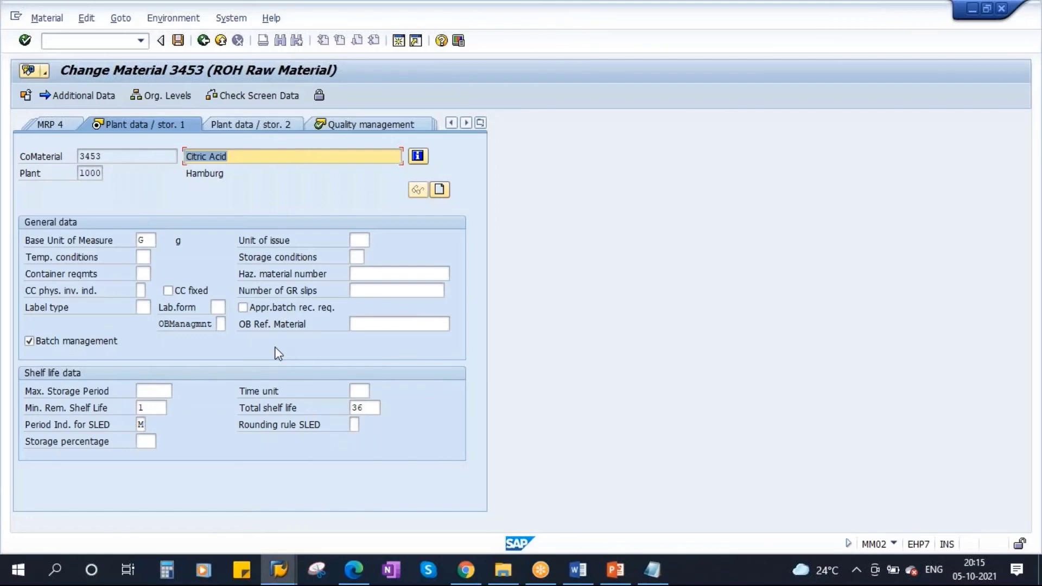
{"action": "left_click_drag", "start_coordinate": [148, 407], "coordinate": [120, 408]}
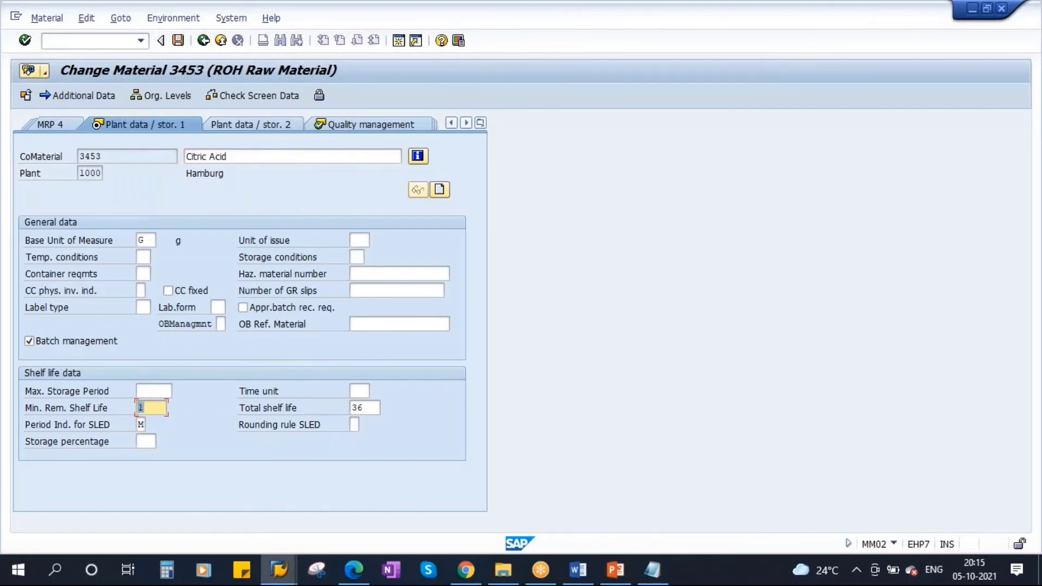
{"action": "key", "text": "Delete"}
{"action": "key", "text": "Tab"}
{"action": "key", "text": "Delete"}
{"action": "key", "text": "Tab"}
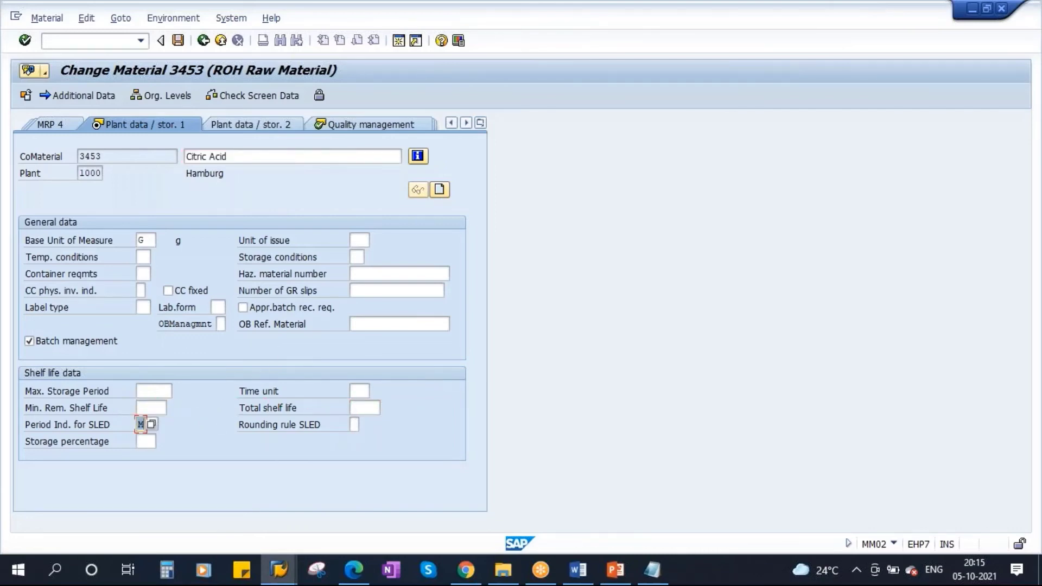
Clear the inspection interval in the material's Quality management view and save the material.
{"action": "left_click", "coordinate": [233, 125]}
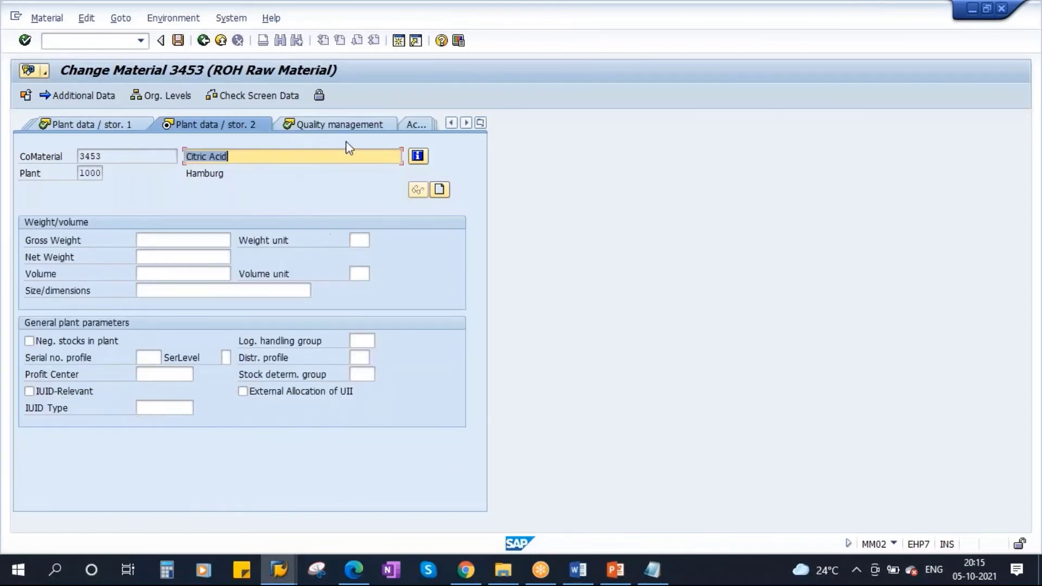
{"action": "left_click", "coordinate": [481, 123]}
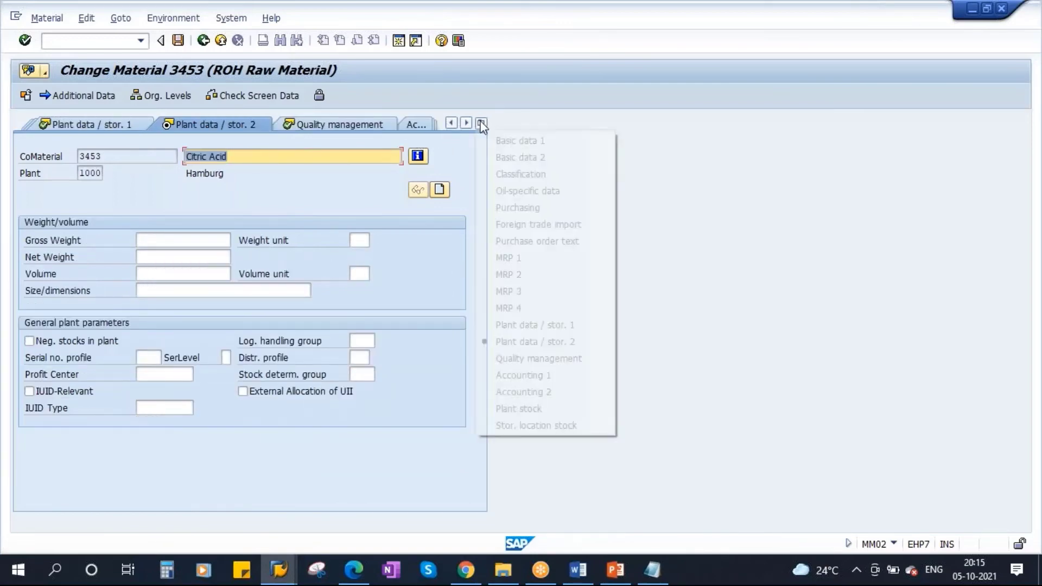
{"action": "left_click", "coordinate": [525, 355]}
{"action": "double_click", "coordinate": [380, 289]}
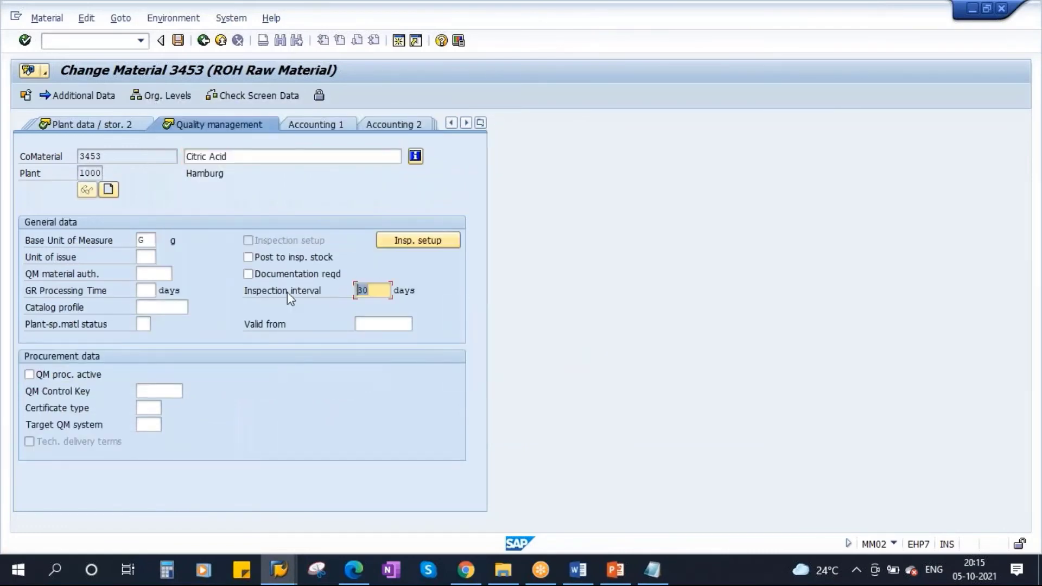
{"action": "key", "text": "BackSpace"}
{"action": "left_click", "coordinate": [179, 41]}
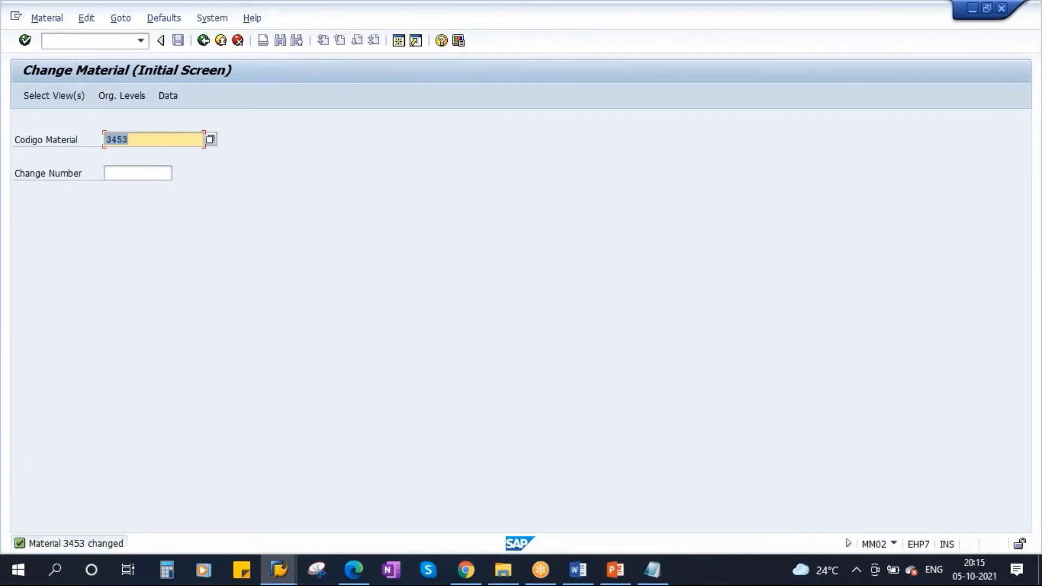
Leave the material change transaction and reload the purchase order for a goods receipt in MIGO.
{"action": "left_click", "coordinate": [283, 571]}
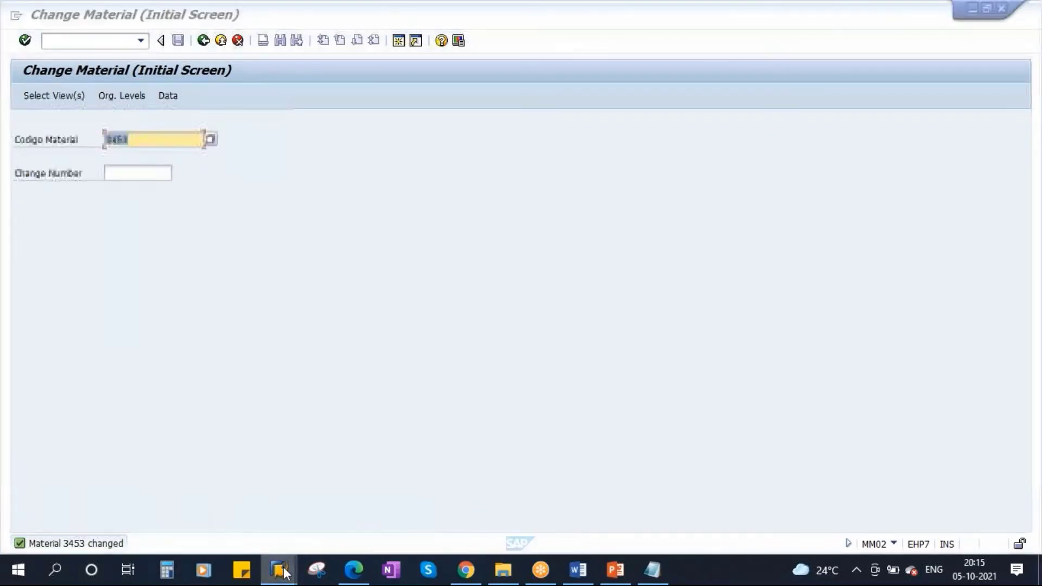
{"action": "left_click", "coordinate": [328, 482]}
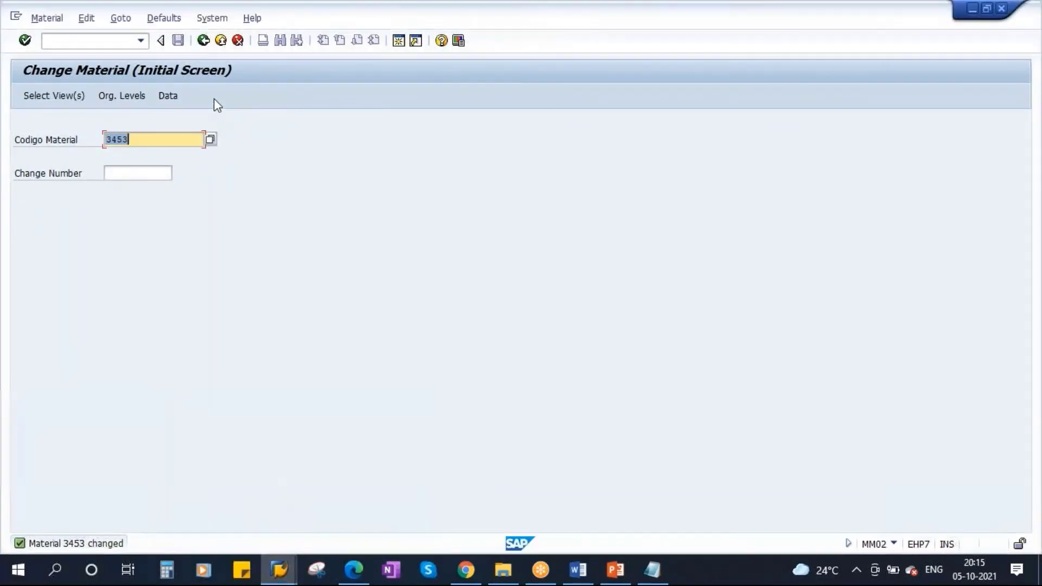
{"action": "left_click", "coordinate": [205, 41]}
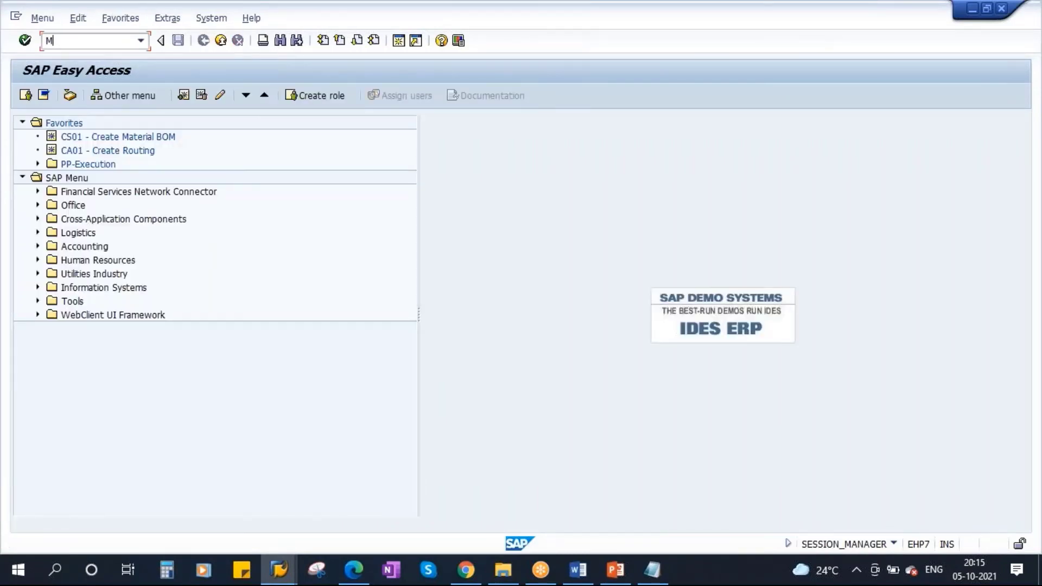
{"action": "key", "text": "Return"}
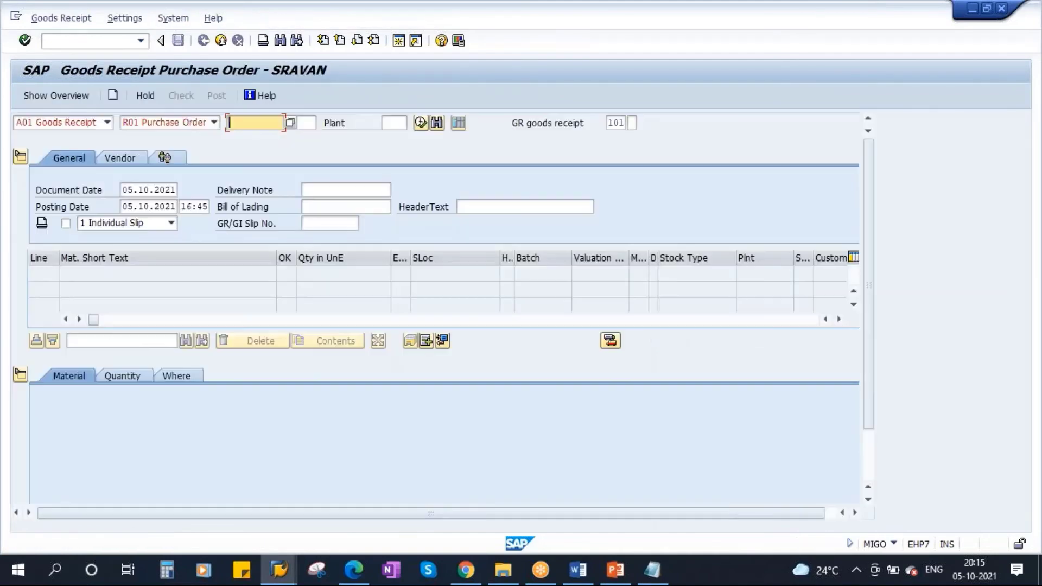
{"action": "type", "text": "4"}
{"action": "left_click", "coordinate": [257, 151]}
{"action": "key", "text": "Return"}
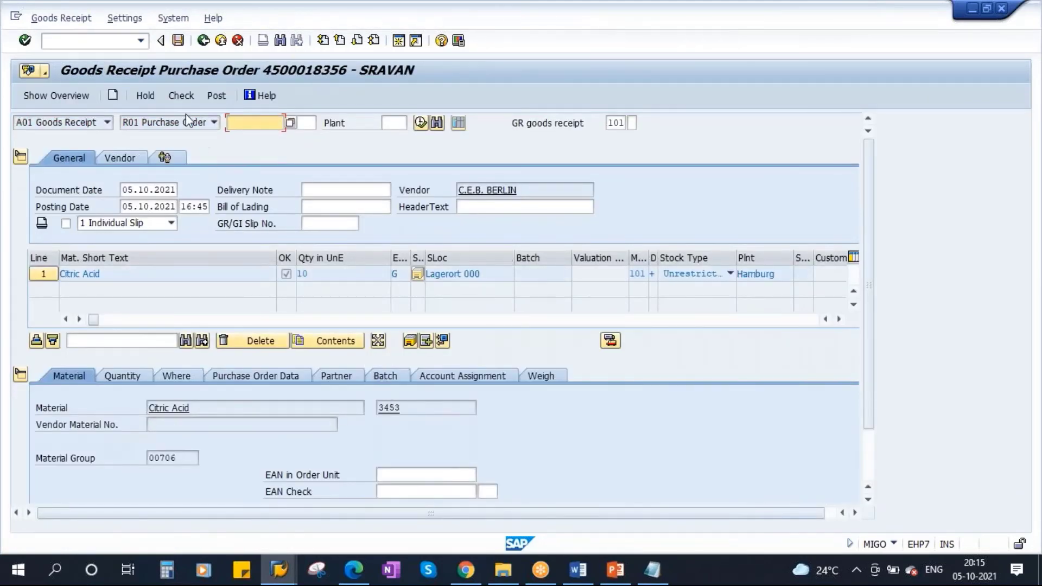
Check the reloaded goods receipt, set the new batch's date of manufacture to 01.10.2021 and check again.
{"action": "left_click", "coordinate": [181, 95]}
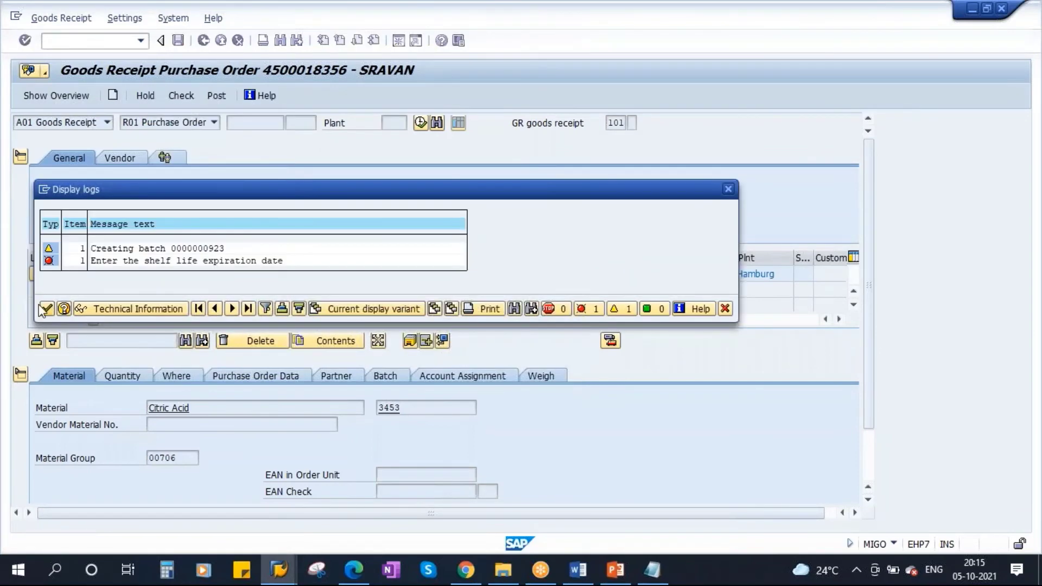
{"action": "key", "text": "Return"}
{"action": "left_click", "coordinate": [383, 380]}
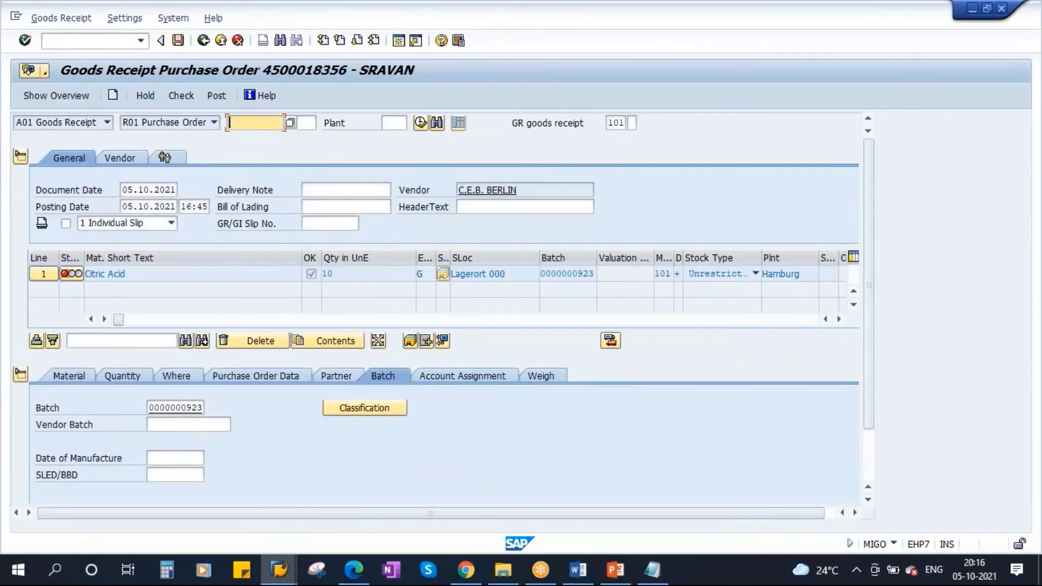
{"action": "left_click", "coordinate": [175, 458]}
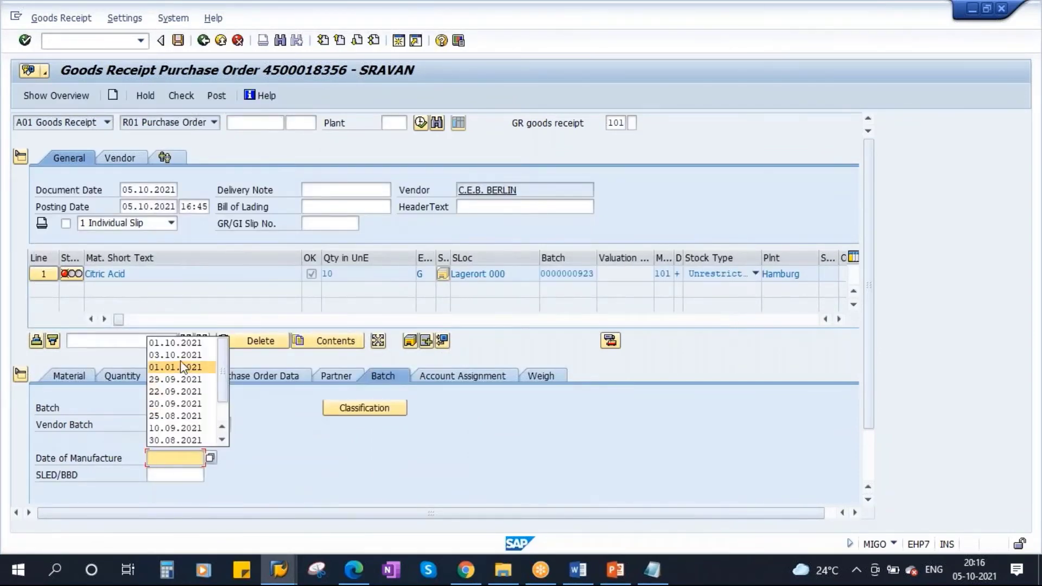
{"action": "left_click", "coordinate": [181, 343]}
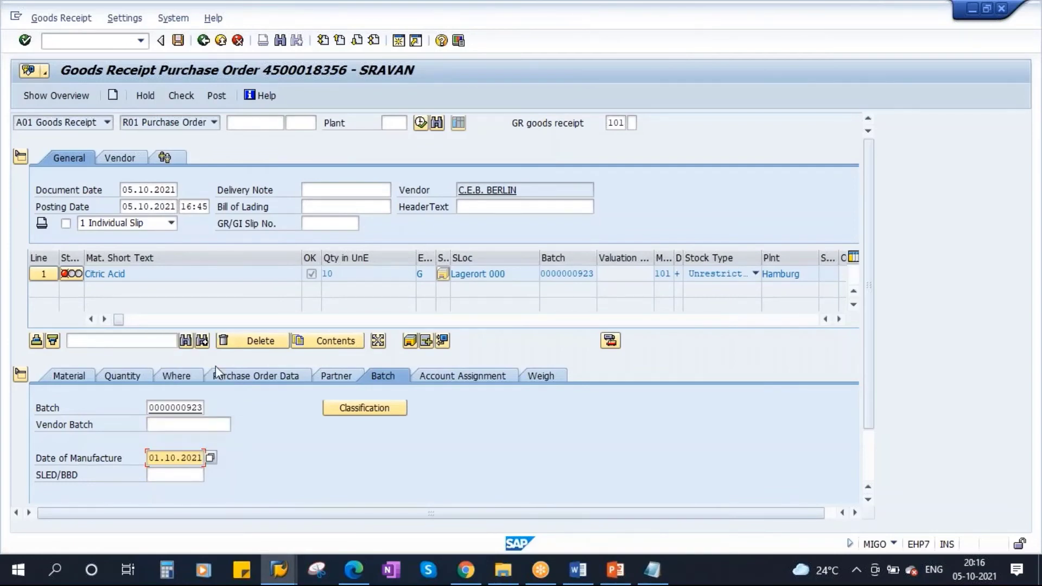
{"action": "left_click", "coordinate": [181, 95]}
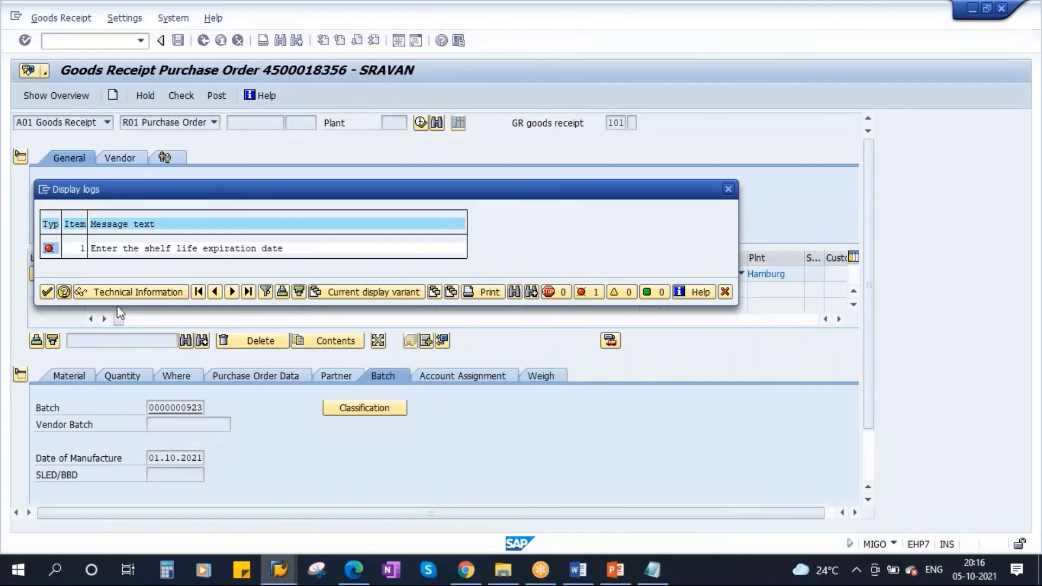
{"action": "left_click", "coordinate": [47, 292]}
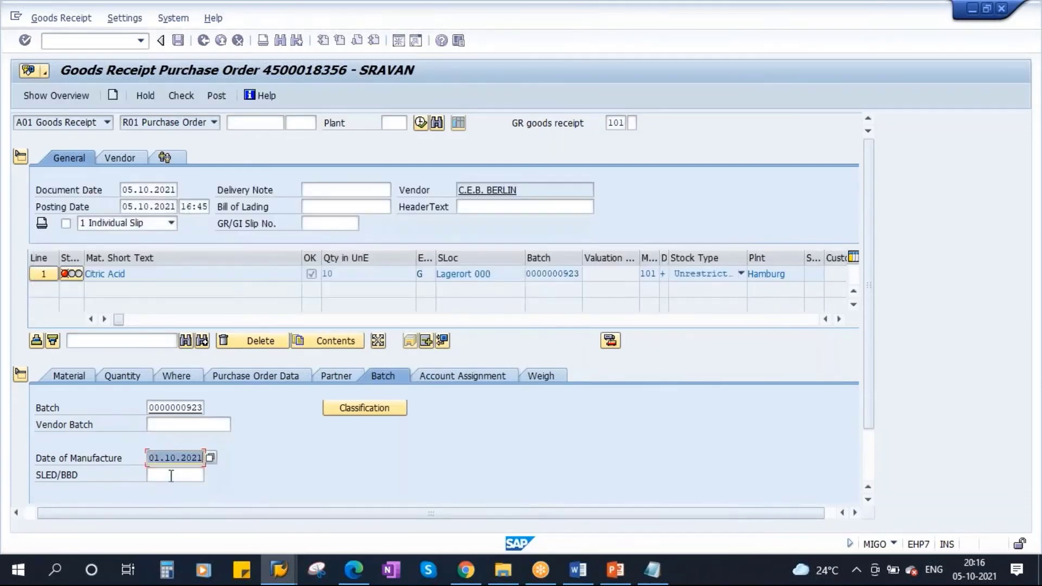
Set the batch's shelf life expiration date (SLED/BBD) to 01.10.2025 and check the goods receipt.
{"action": "left_click", "coordinate": [171, 475]}
{"action": "type", "text": "0"}
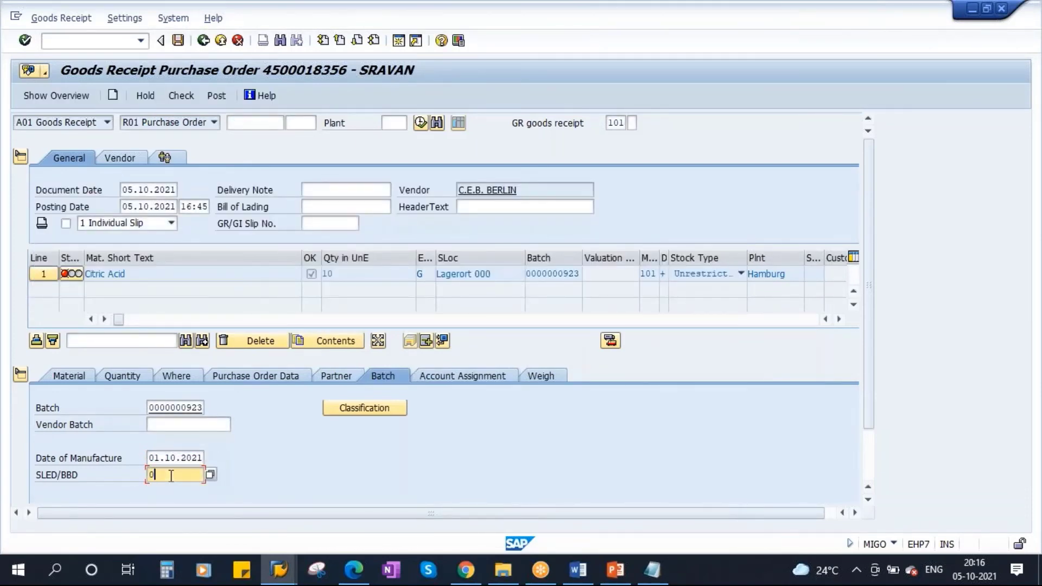
{"action": "type", "text": "5"}
{"action": "key", "text": "BackSpace"}
{"action": "type", "text": "01.10.2025"}
{"action": "key", "text": "Return"}
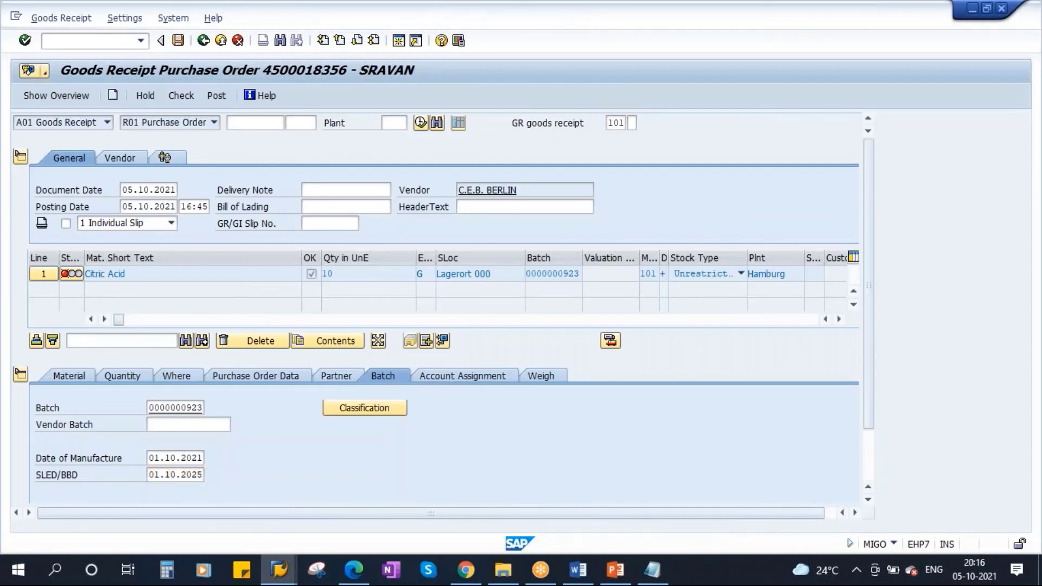
{"action": "left_click", "coordinate": [183, 98]}
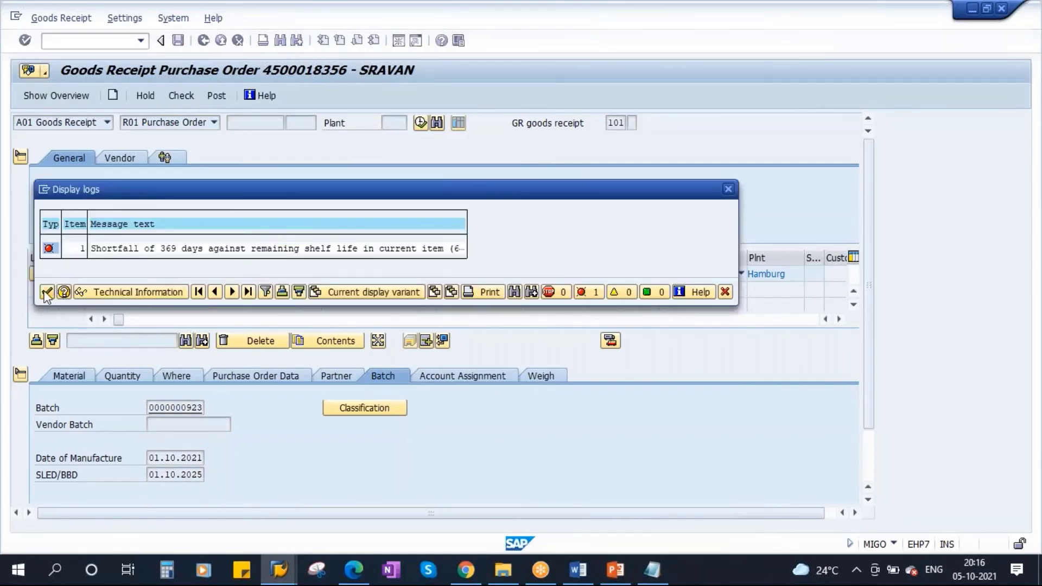
Close the check log and leave the goods receipt without saving the entered document.
{"action": "left_click", "coordinate": [46, 293]}
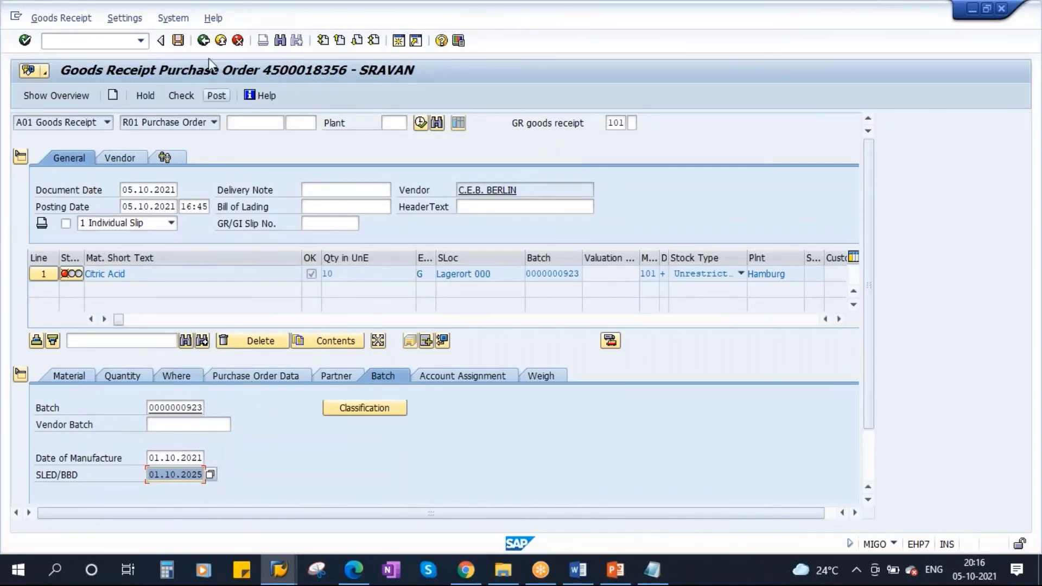
{"action": "left_click", "coordinate": [204, 40]}
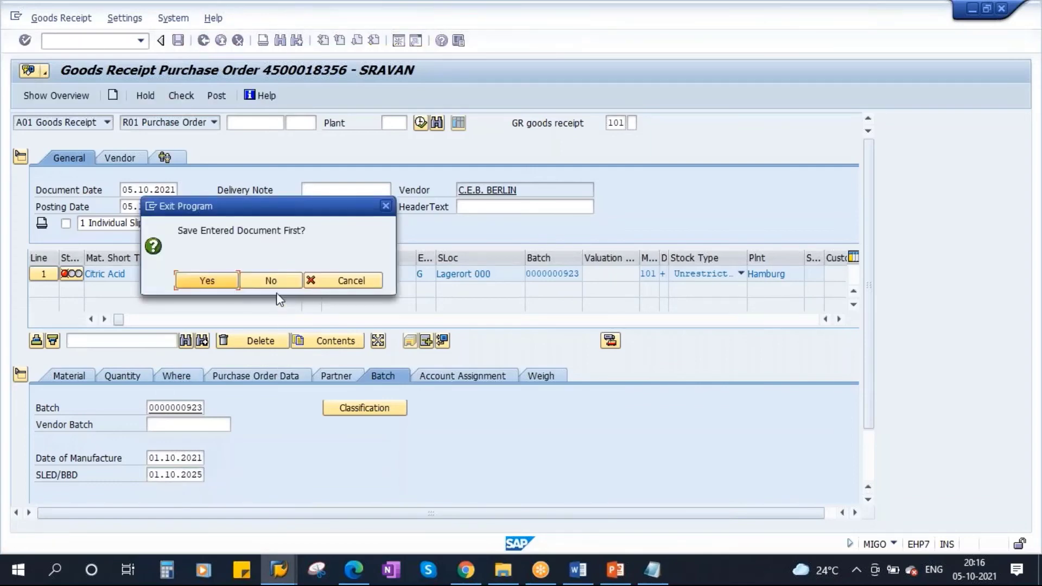
{"action": "left_click", "coordinate": [275, 281]}
Start transaction SPRO and display the SAP Reference IMG.
{"action": "type", "text": "S"}
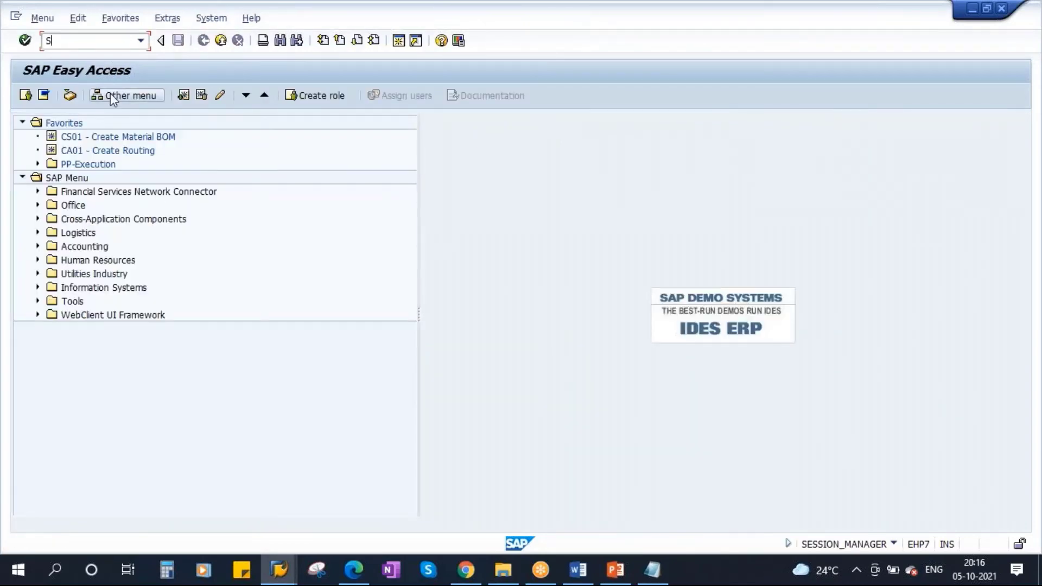
{"action": "type", "text": "PRO"}
{"action": "key", "text": "Return"}
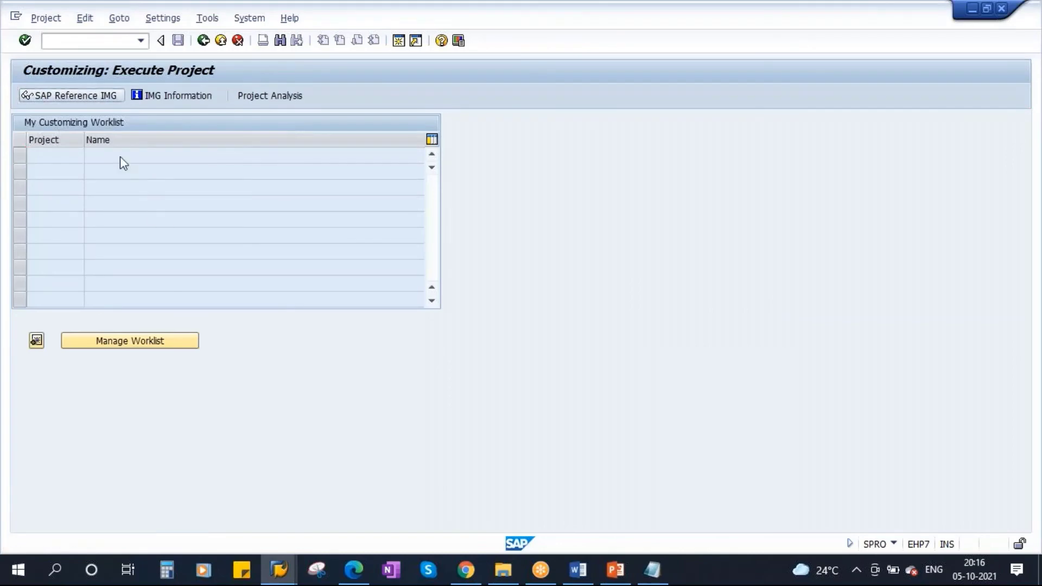
{"action": "key", "text": "F5"}
Open the expiration date check activity under Logistics - General, Batch Management, Shelf Life Expiration Date (SLED) in the IMG structure.
{"action": "scroll", "coordinate": [233, 298], "scroll_direction": "down", "scroll_amount": 5}
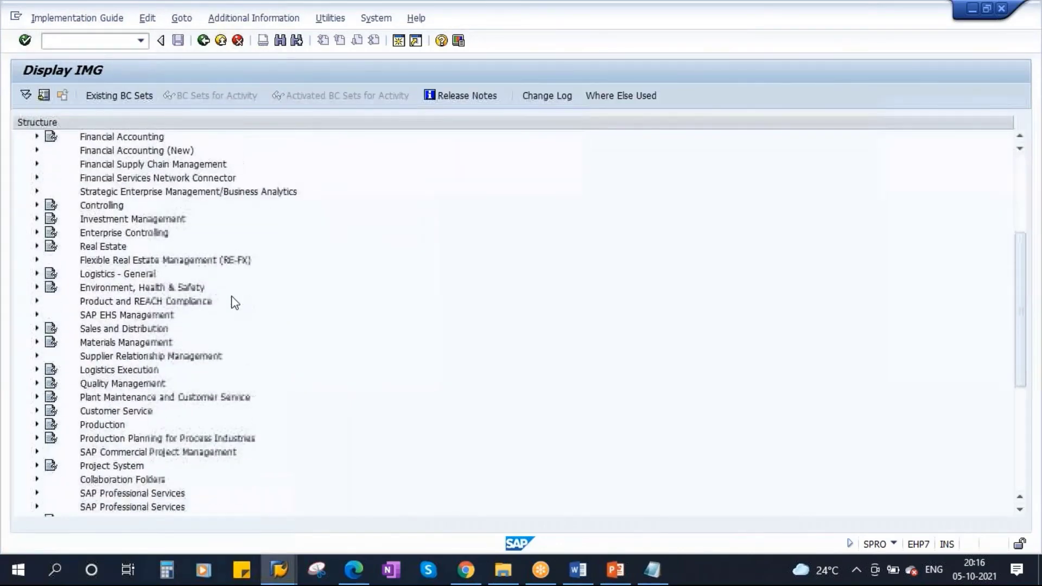
{"action": "left_click", "coordinate": [37, 411]}
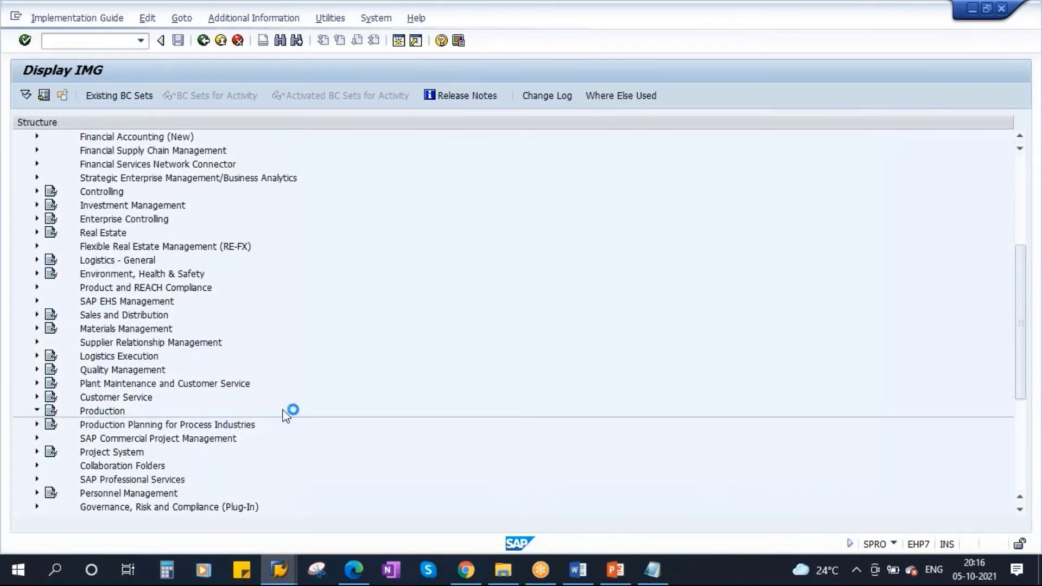
{"action": "left_click", "coordinate": [37, 342]}
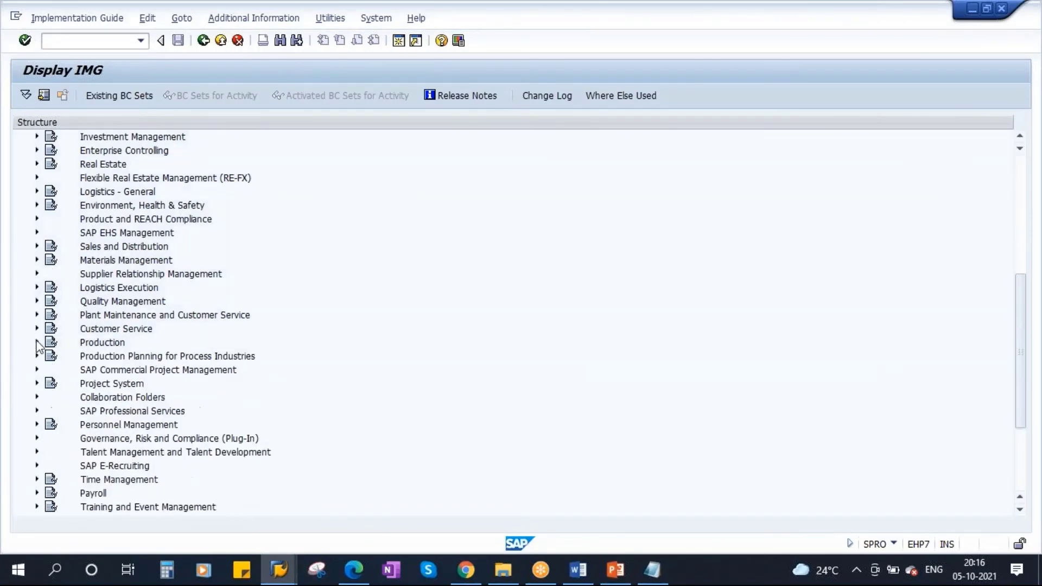
{"action": "scroll", "coordinate": [101, 293], "scroll_direction": "up", "scroll_amount": 2}
{"action": "scroll", "coordinate": [37, 280], "scroll_direction": "up", "scroll_amount": 2}
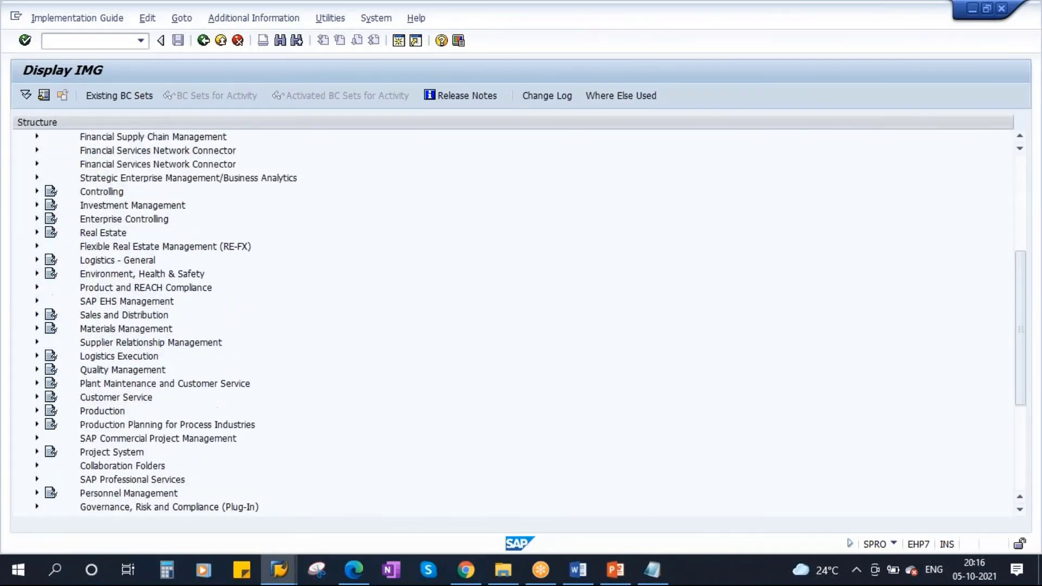
{"action": "scroll", "coordinate": [59, 385], "scroll_direction": "down", "scroll_amount": 2}
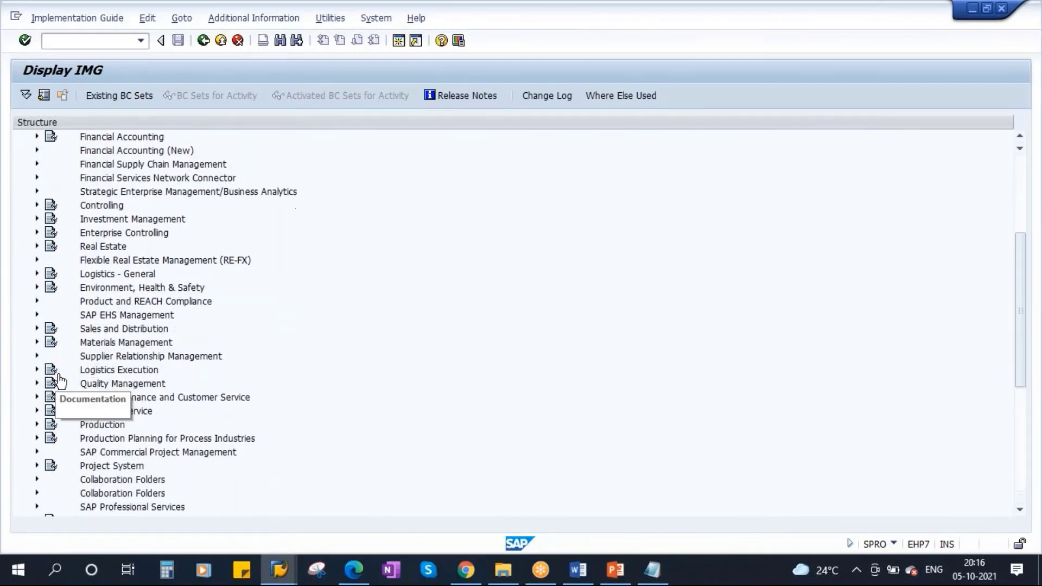
{"action": "left_click", "coordinate": [37, 260]}
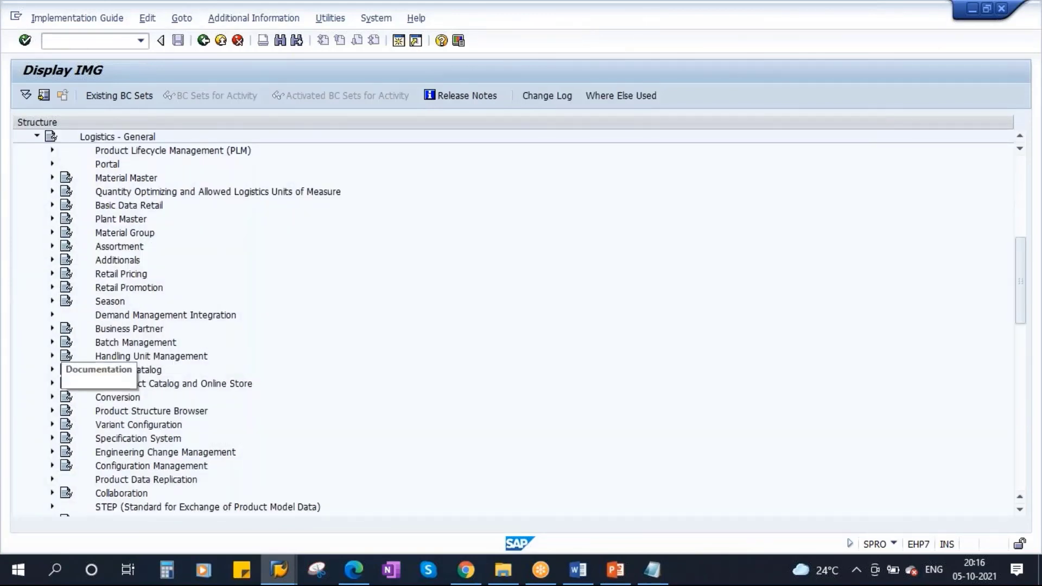
{"action": "left_click", "coordinate": [53, 343]}
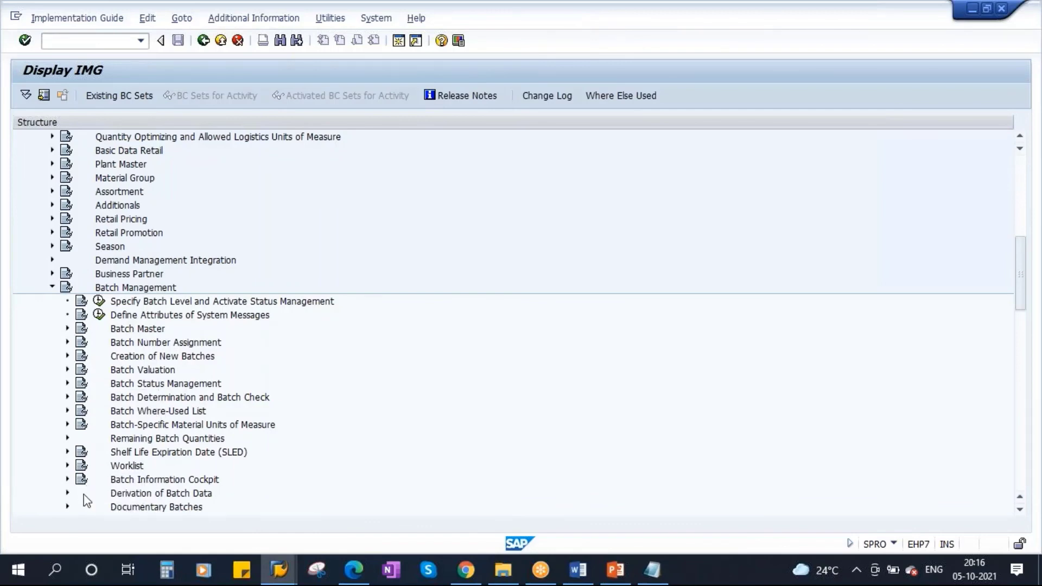
{"action": "scroll", "coordinate": [65, 411], "scroll_direction": "down", "scroll_amount": 2}
{"action": "left_click", "coordinate": [68, 412]}
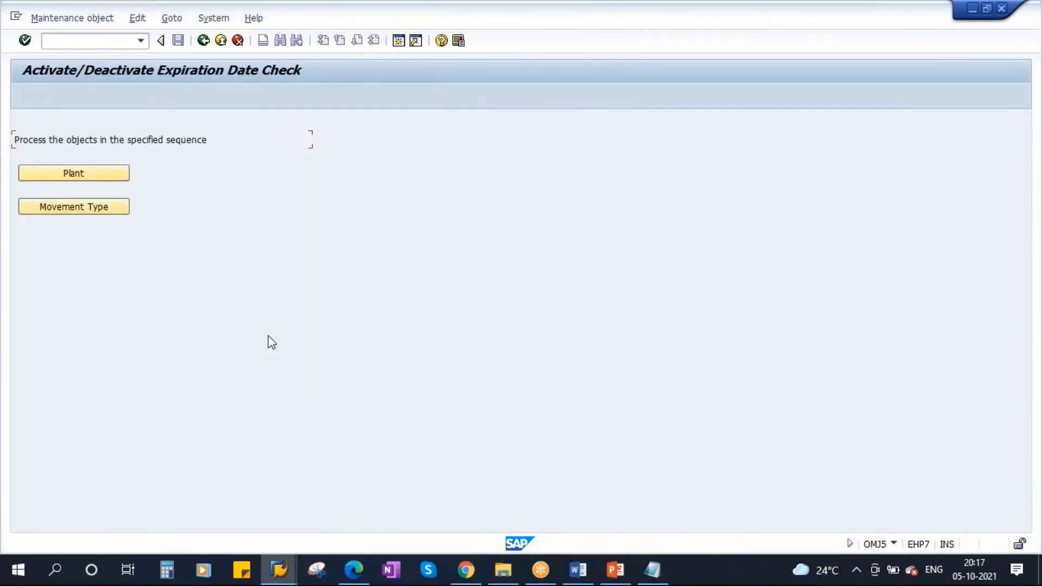
Clear the Check SLExpDate entry for movement type 101 in the expiration date settings per movement type and save.
{"action": "left_click", "coordinate": [83, 212]}
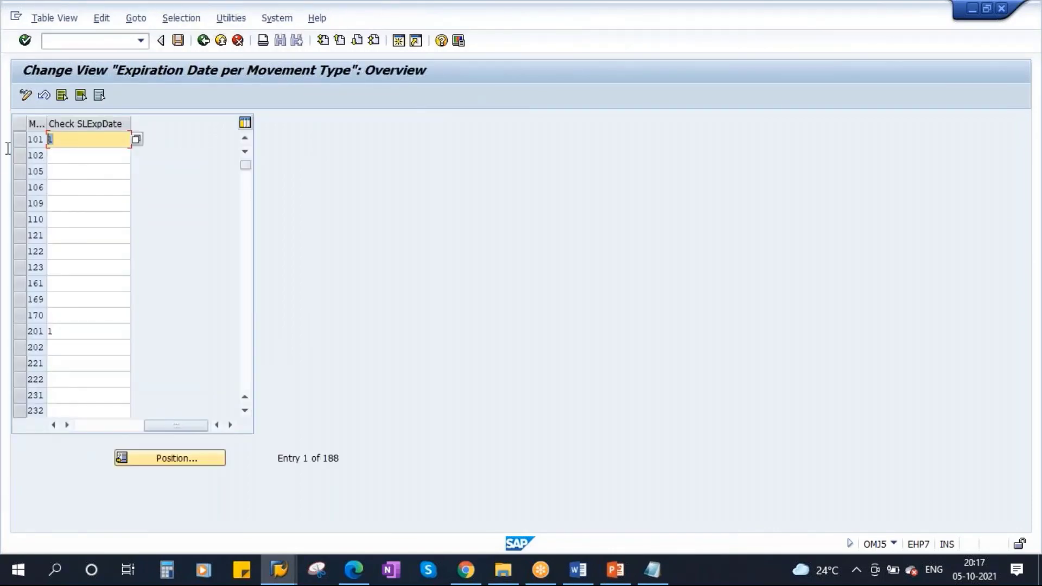
{"action": "key", "text": "Delete"}
{"action": "left_click", "coordinate": [178, 41]}
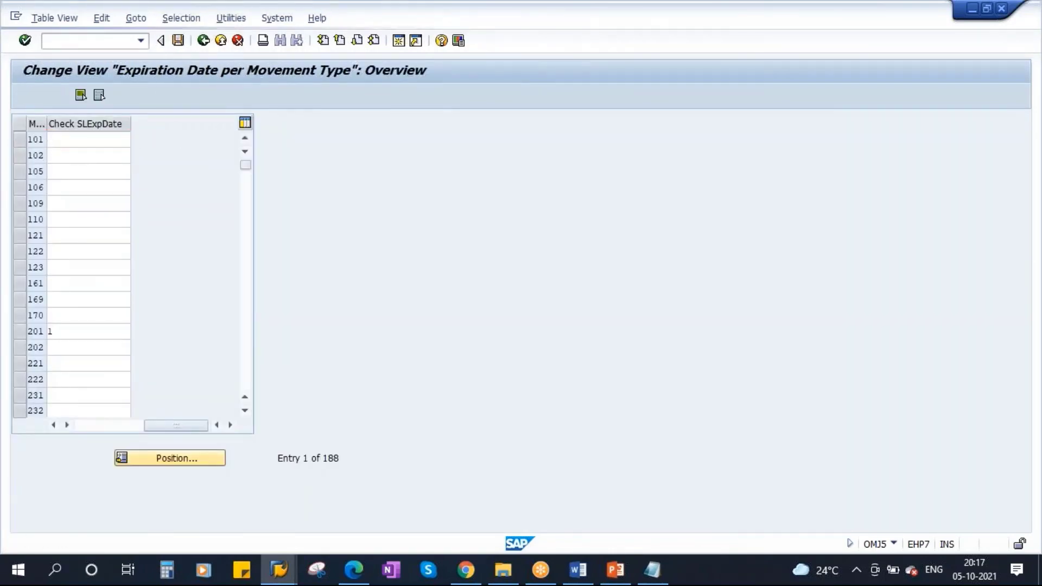
{"action": "left_click", "coordinate": [222, 259]}
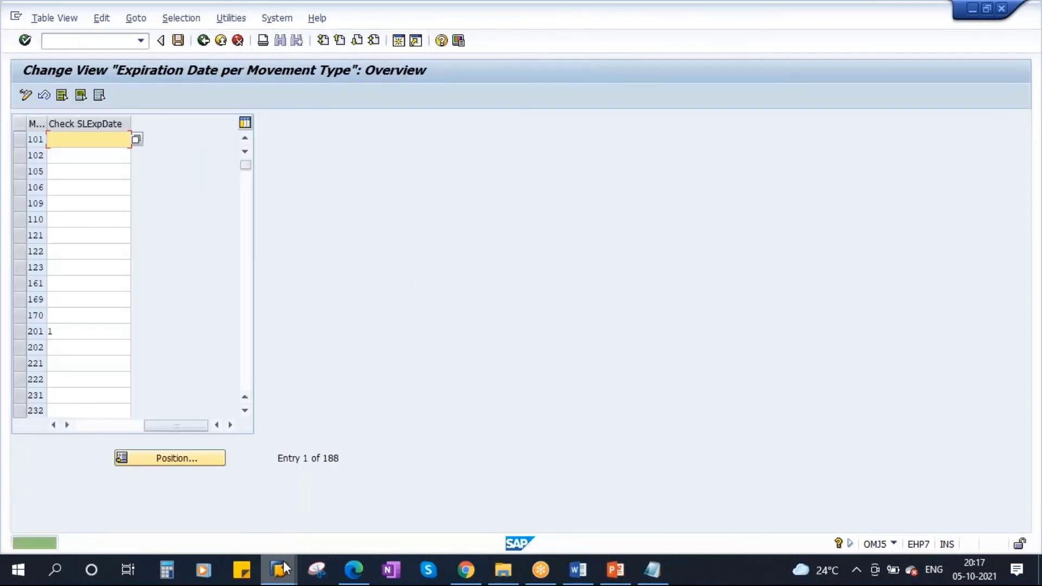
{"action": "mouse_move", "coordinate": [279, 570]}
{"action": "left_click", "coordinate": [328, 491]}
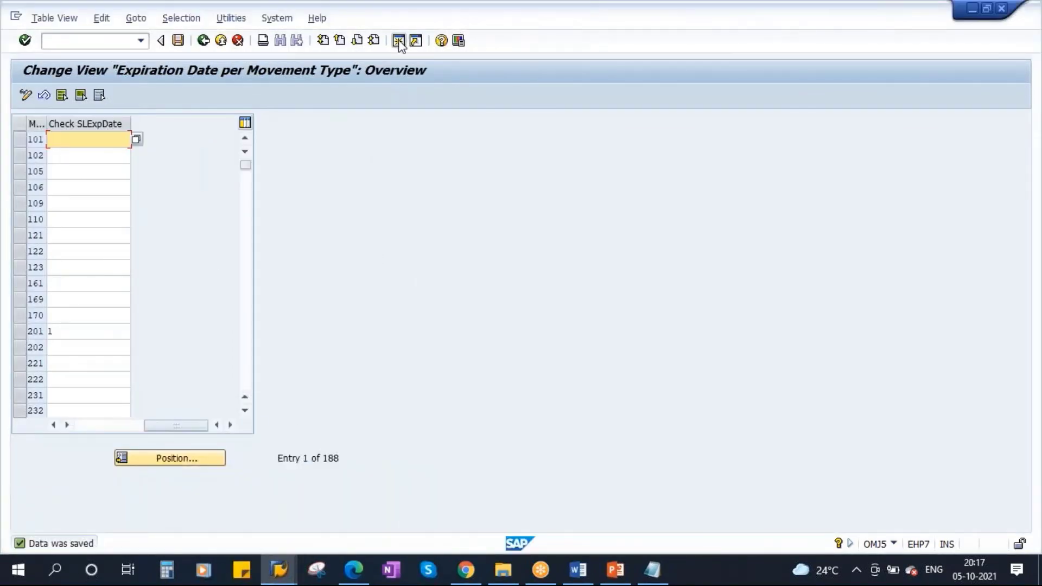
Start MIGO in a new session and load the purchase order for a goods receipt.
{"action": "left_click", "coordinate": [399, 42]}
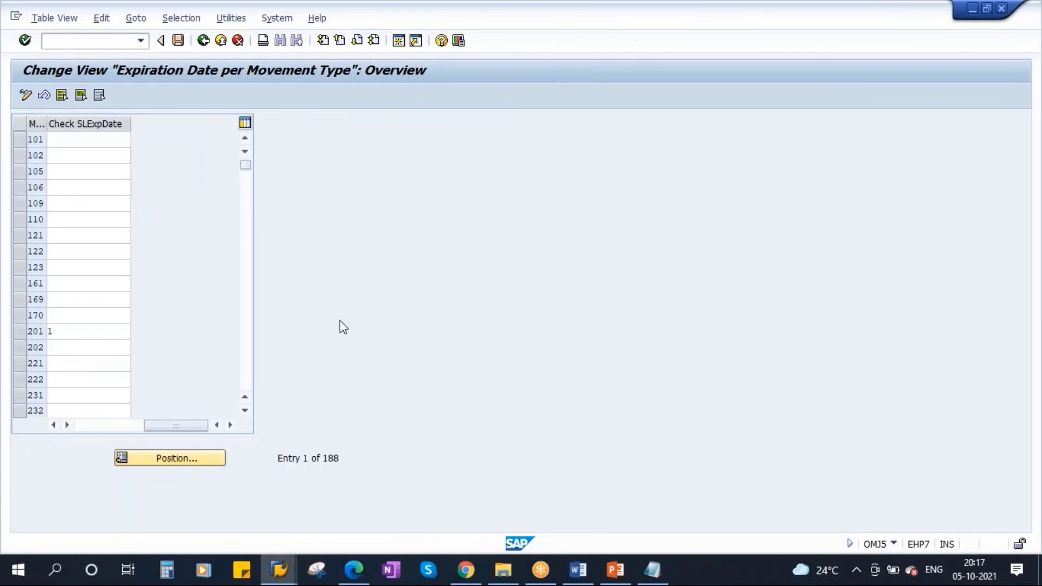
{"action": "key", "text": "F3"}
{"action": "type", "text": "MIGO"}
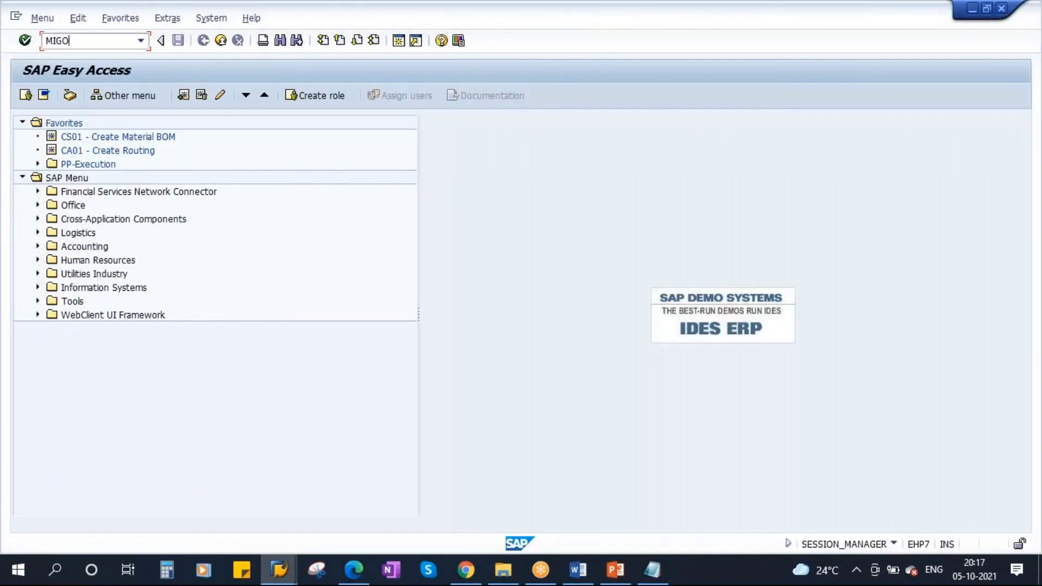
{"action": "key", "text": "Return"}
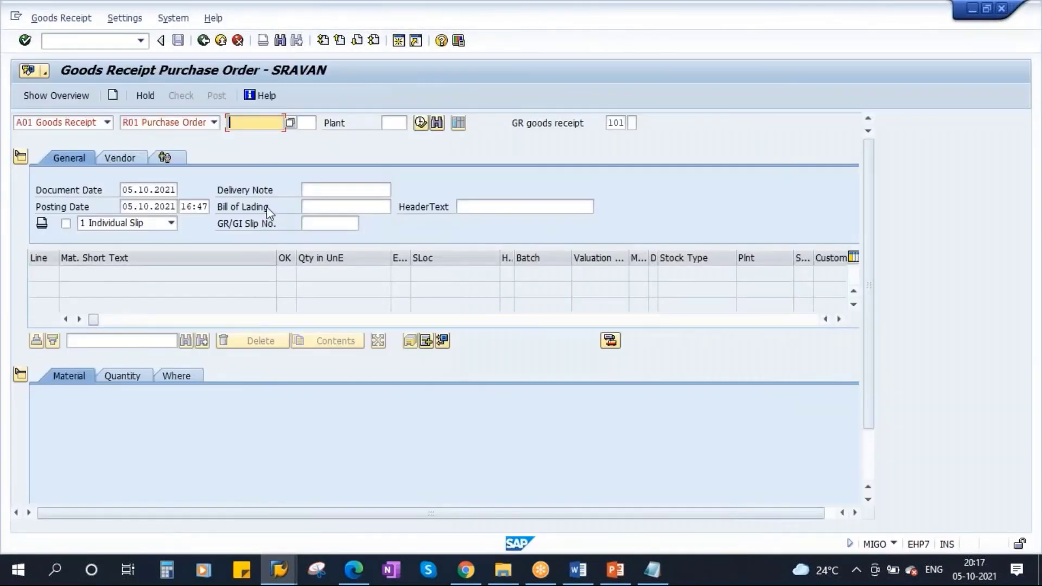
{"action": "left_click", "coordinate": [266, 206]}
{"action": "key", "text": "Return"}
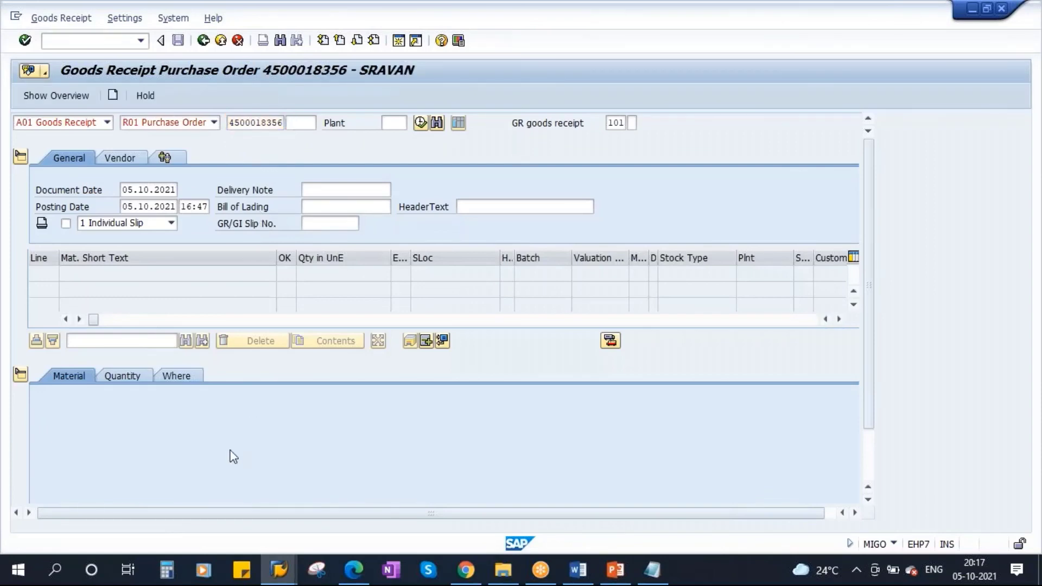
Check the reloaded goods receipt from the Citric Acid item's batch data and post it.
{"action": "left_click", "coordinate": [383, 376]}
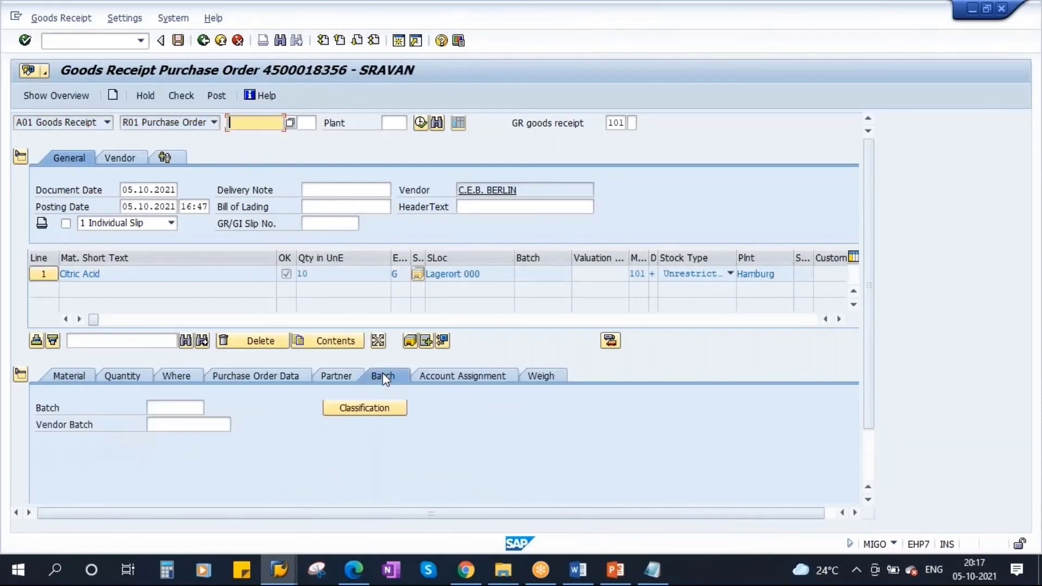
{"action": "left_click", "coordinate": [181, 96]}
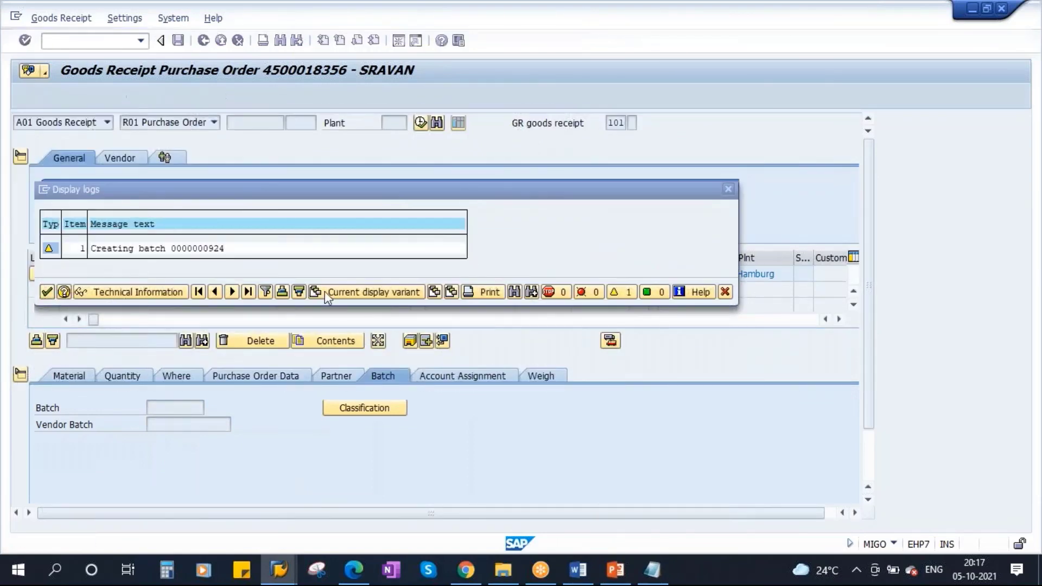
{"action": "key", "text": "Return"}
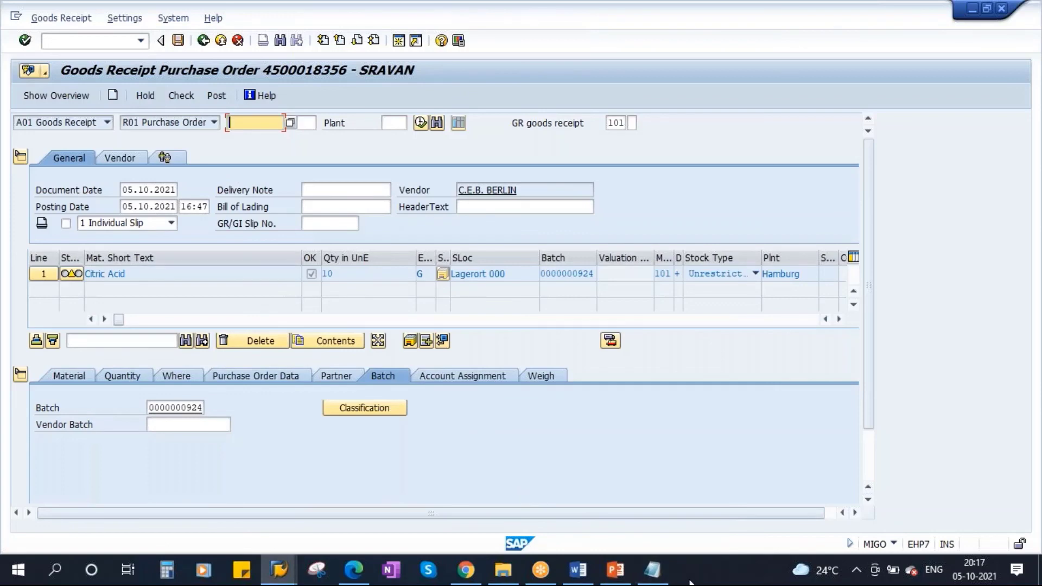
{"action": "left_click", "coordinate": [652, 570]}
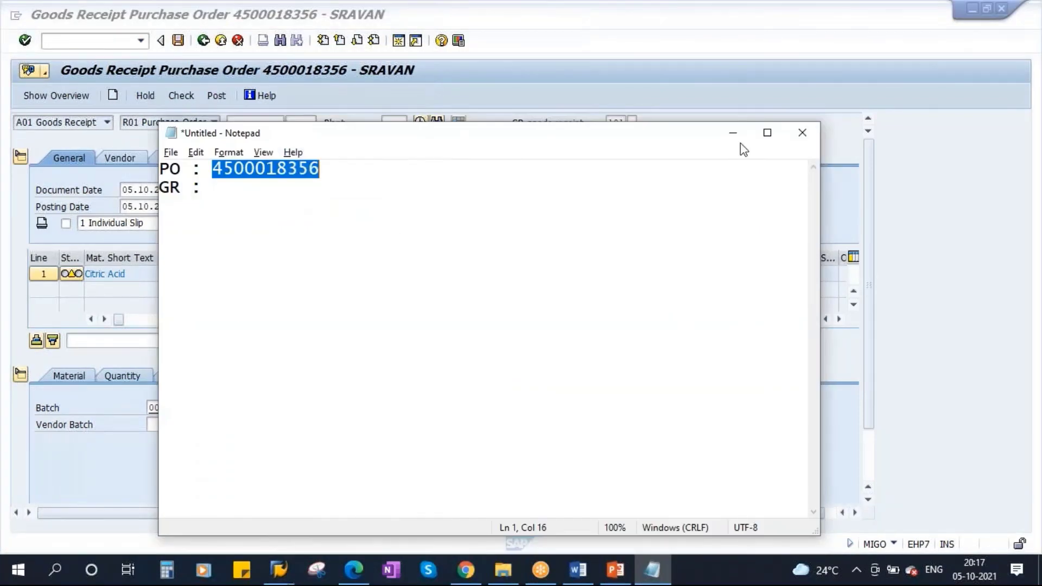
{"action": "left_click", "coordinate": [733, 134]}
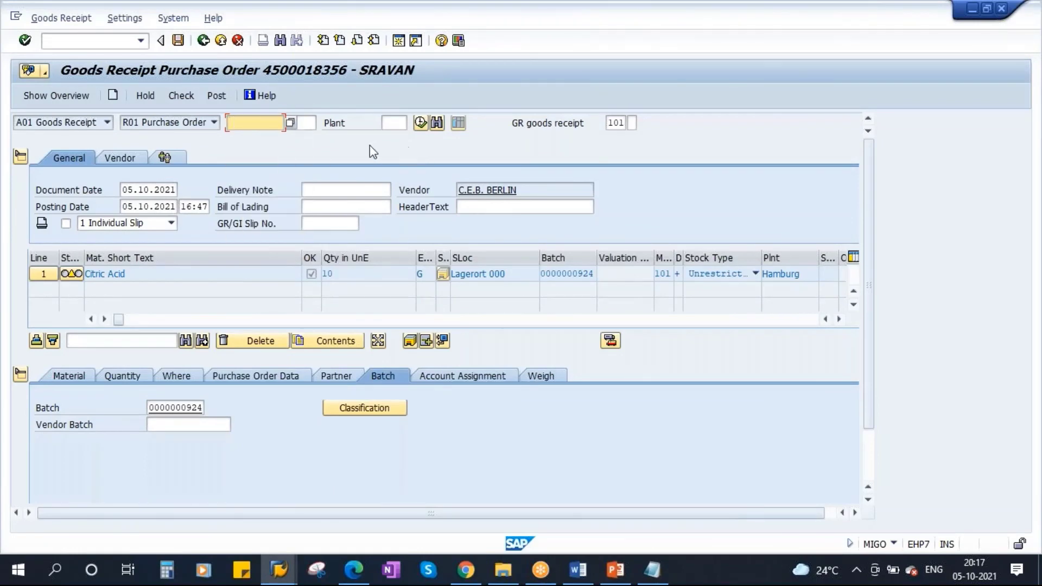
{"action": "left_click", "coordinate": [178, 40]}
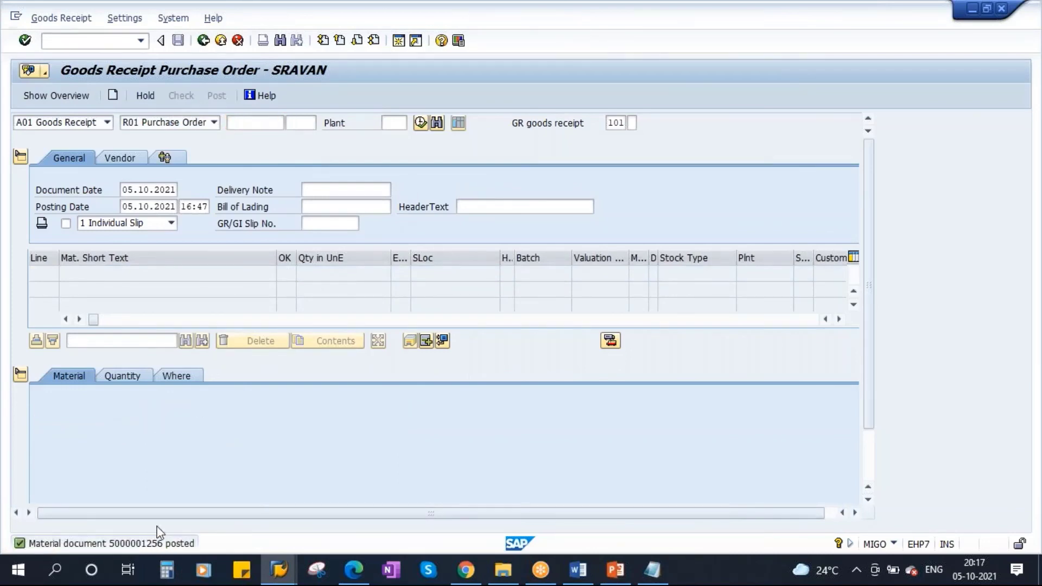
Copy the posted material document number into the GR line of the Notepad notes.
{"action": "double_click", "coordinate": [112, 544]}
{"action": "left_click_drag", "start_coordinate": [436, 177], "coordinate": [514, 174]}
{"action": "key", "text": "ctrl+c"}
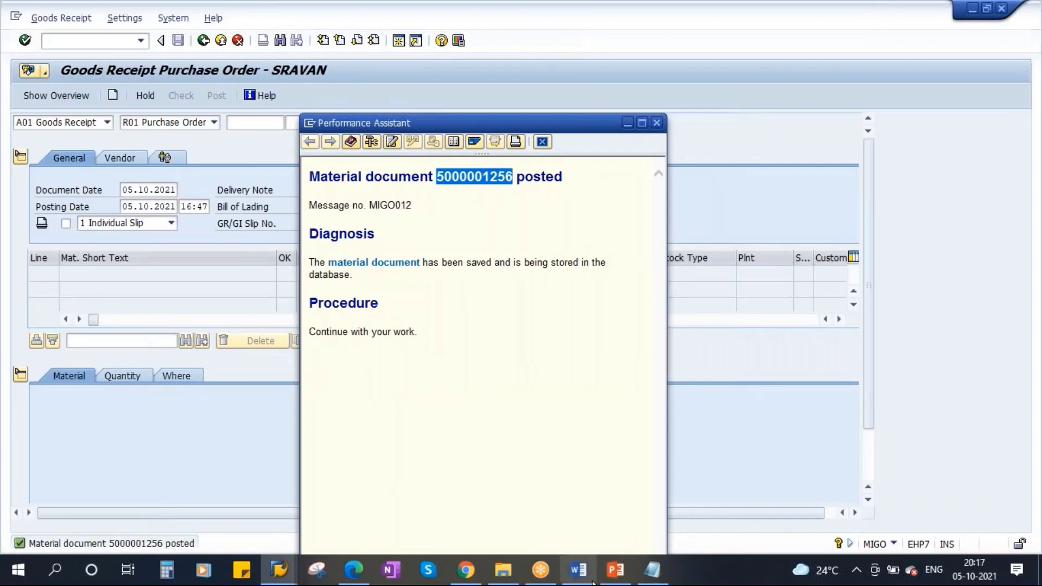
{"action": "left_click", "coordinate": [652, 570]}
{"action": "left_click", "coordinate": [282, 211]}
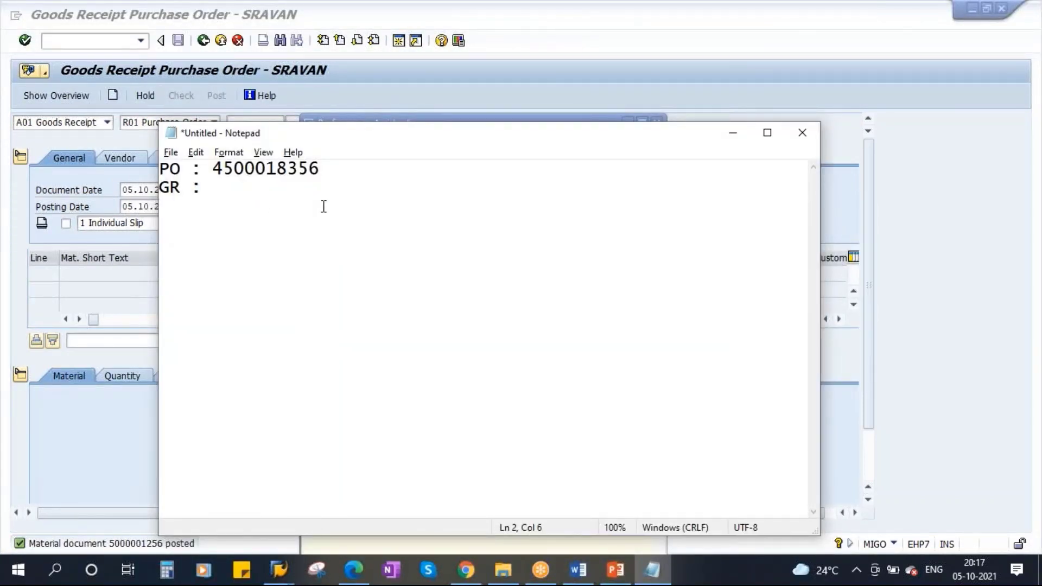
{"action": "key", "text": "ctrl+v"}
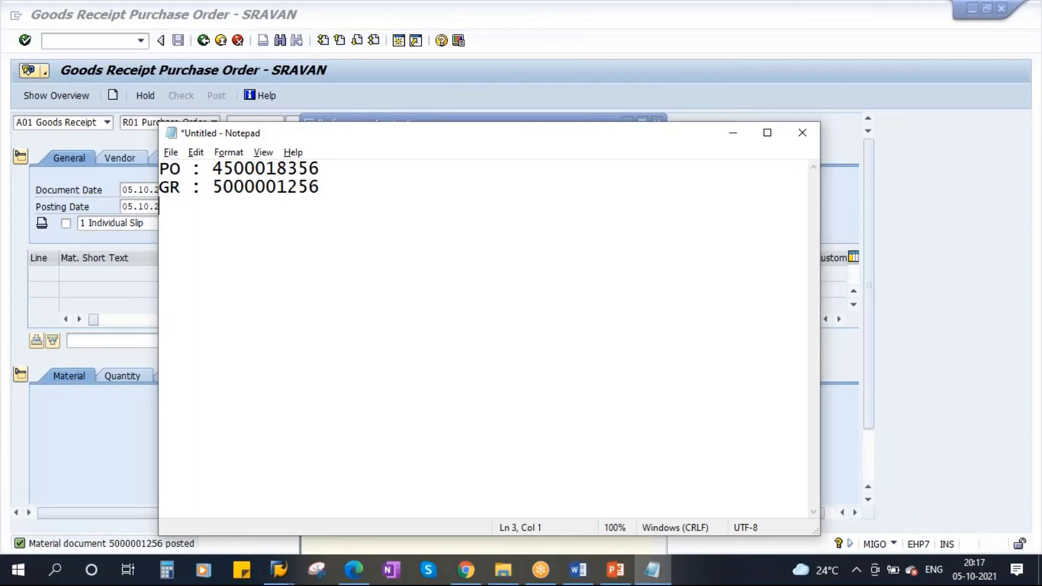